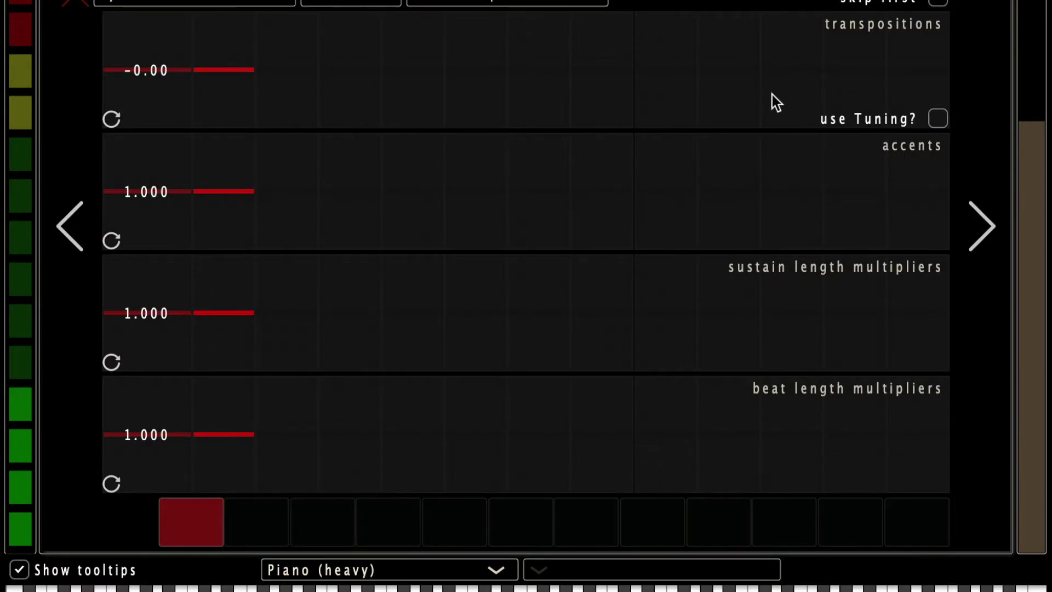
# Set the first transposition of the red S preparation to about -4.72.
pyautogui.click(937, 4)
pyautogui.click(225, 91)
pyautogui.moveTo(225, 92); pyautogui.dragTo(247, 96)
pyautogui.click(249, 110)
# Check the first envelope's settings, and set the number of pulses to 5 in the S preparation.
pyautogui.click(177, 521)
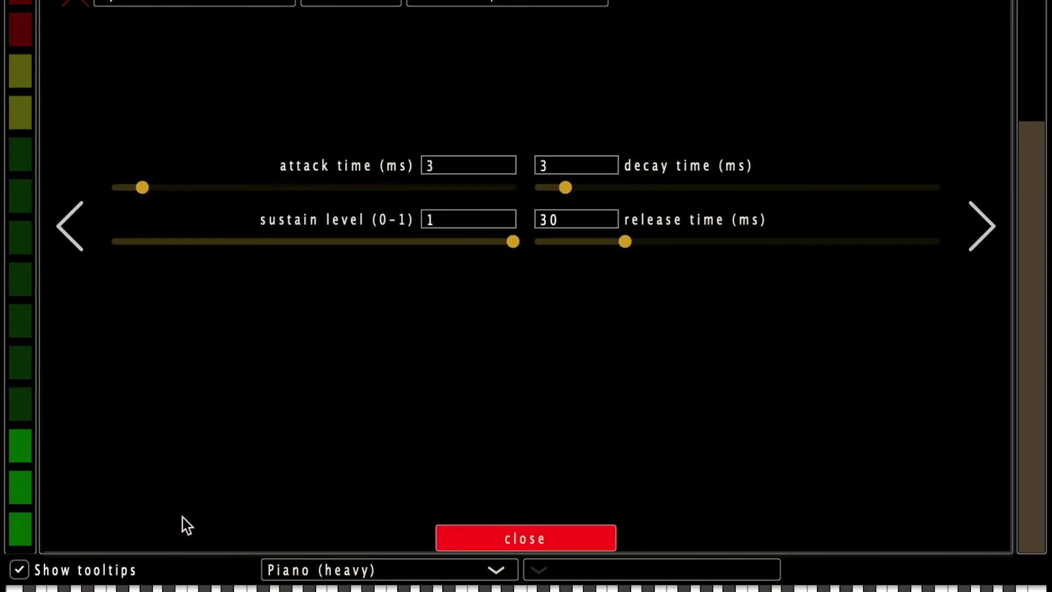
pyautogui.click(489, 534)
pyautogui.click(983, 225)
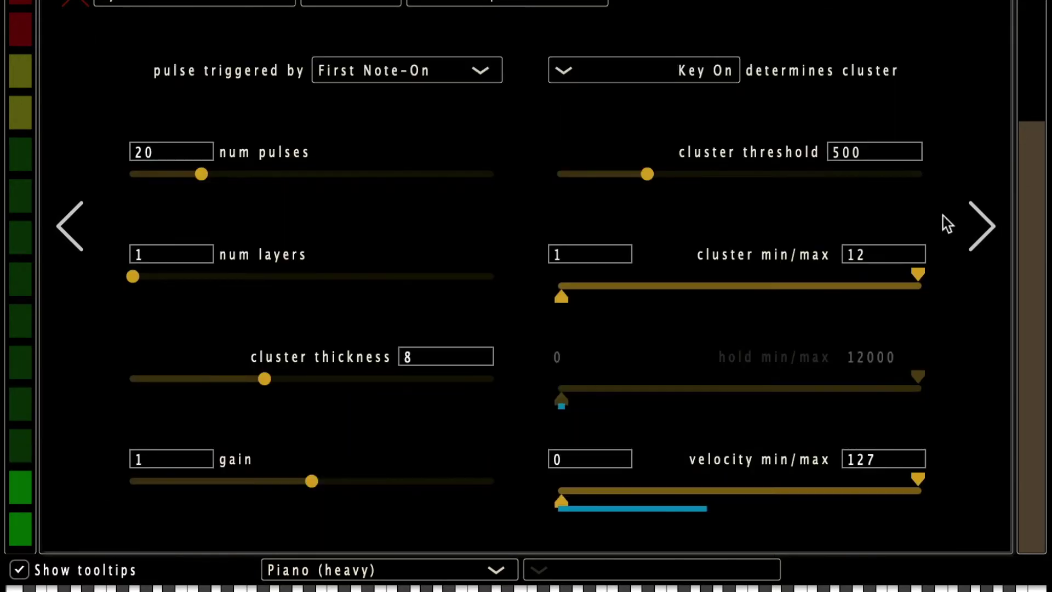
pyautogui.moveTo(202, 175); pyautogui.dragTo(158, 180)
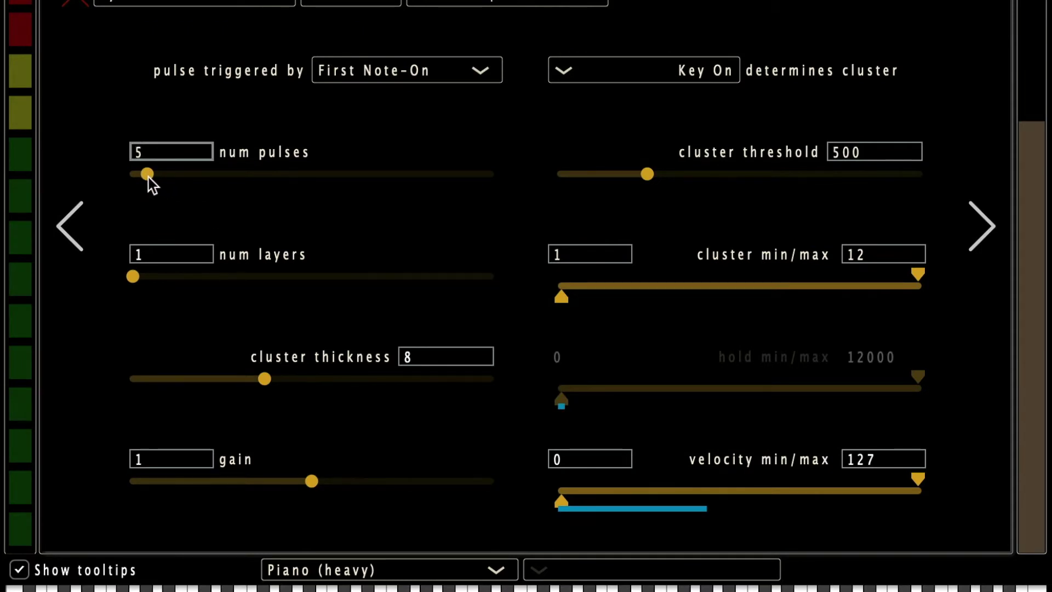
pyautogui.click(81, 5)
# Reopen the red S preparation and extend its transpositions to a five-step sequence ending at about -5.09.
pyautogui.click(603, 194)
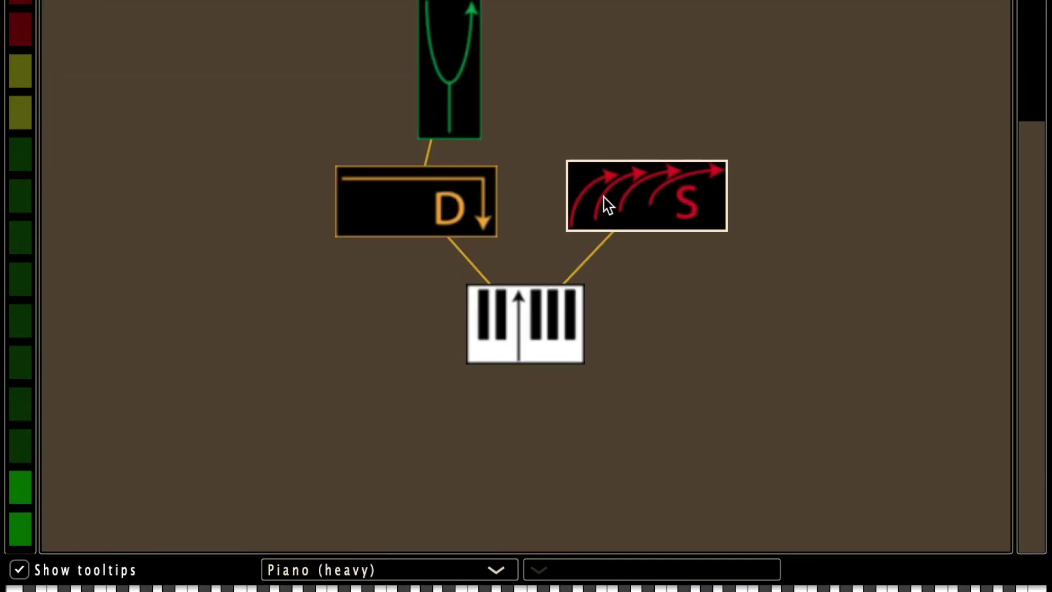
pyautogui.click(603, 195)
pyautogui.click(81, 5)
pyautogui.moveTo(646, 175); pyautogui.dragTo(646, 174)
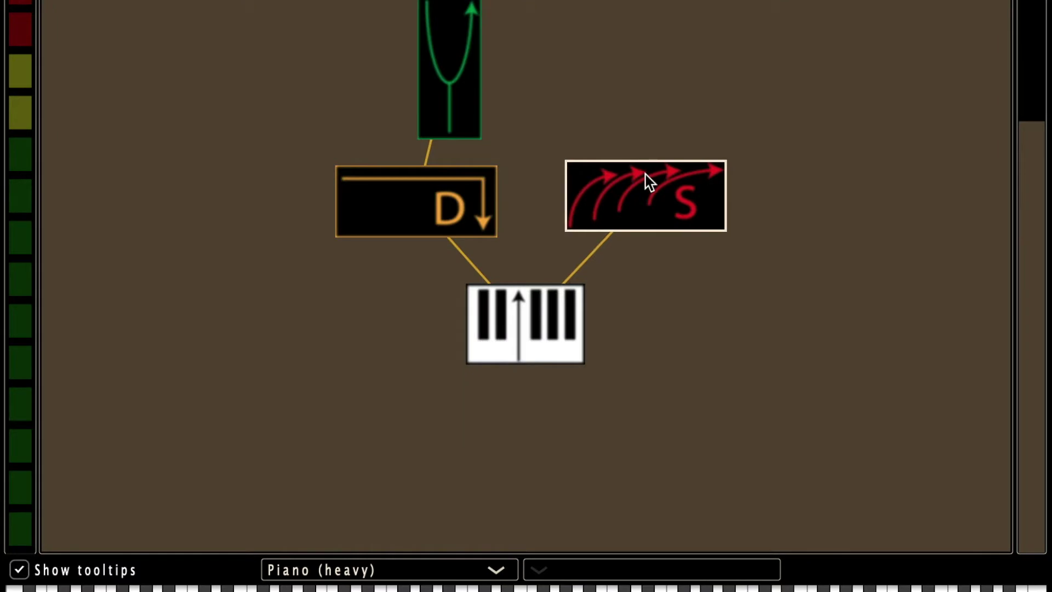
pyautogui.click(626, 190)
pyautogui.click(48, 225)
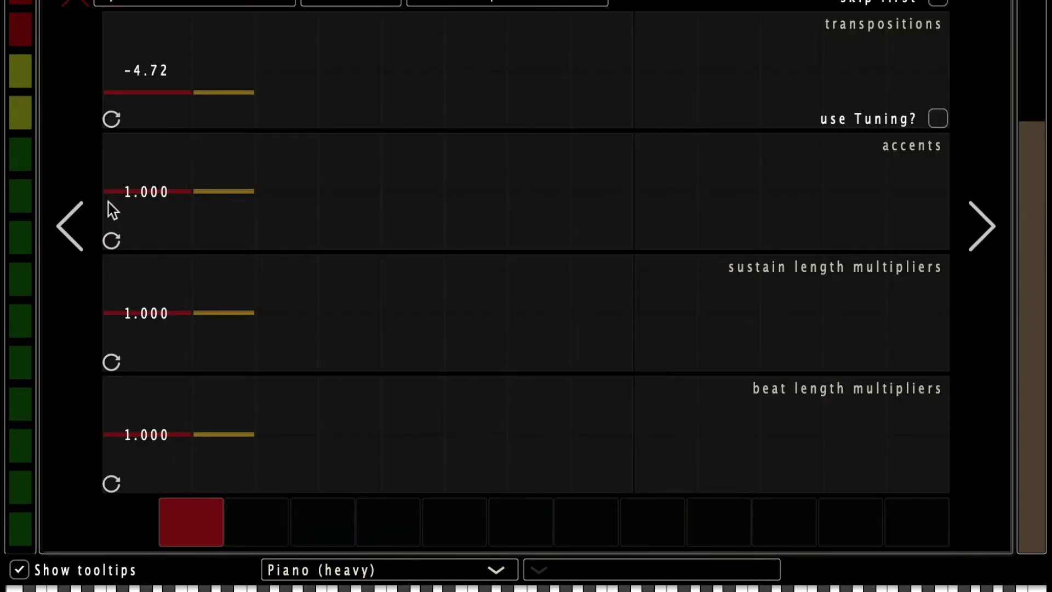
pyautogui.moveTo(272, 86)
pyautogui.mouseDown()
pyautogui.moveTo(364, 99)
pyautogui.moveTo(353, 101)
pyautogui.moveTo(356, 84)
pyautogui.moveTo(426, 91)
pyautogui.moveTo(469, 80)
pyautogui.moveTo(478, 94)
pyautogui.mouseUp()
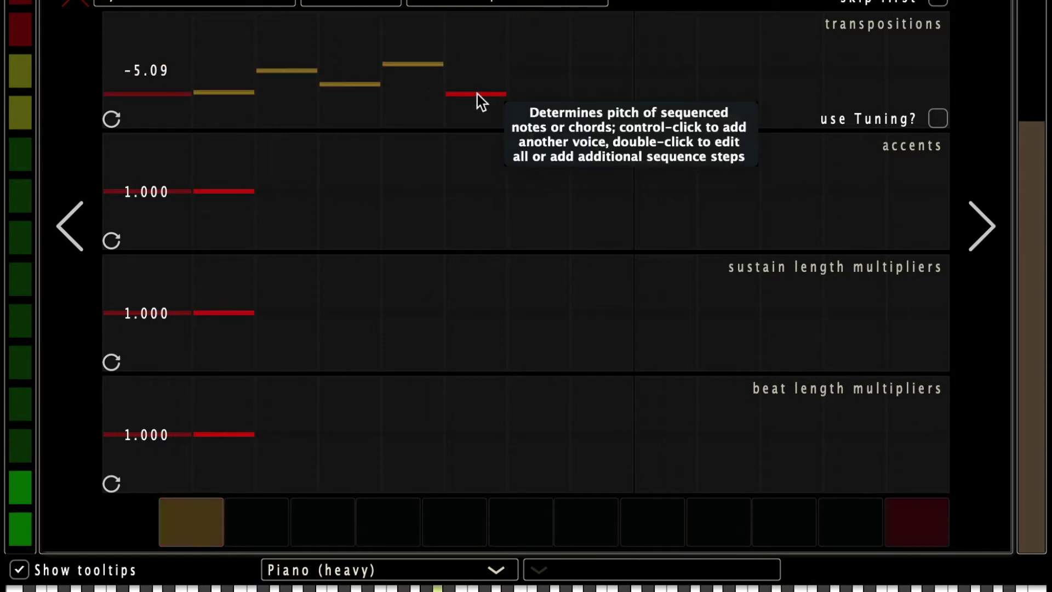
# Add a blue N preparation beside the red S one and link it to the keymap.
pyautogui.click(71, 5)
pyautogui.press('n')
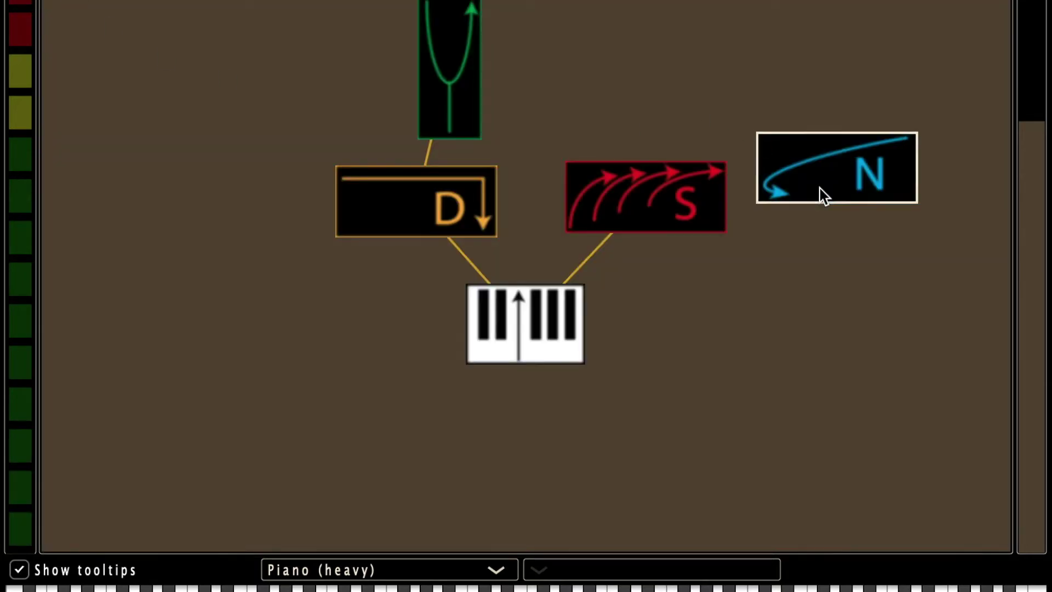
pyautogui.moveTo(545, 336); pyautogui.dragTo(571, 328)
pyautogui.moveTo(790, 206)
pyautogui.mouseDown()
pyautogui.moveTo(643, 298)
pyautogui.moveTo(598, 312)
pyautogui.mouseUp()
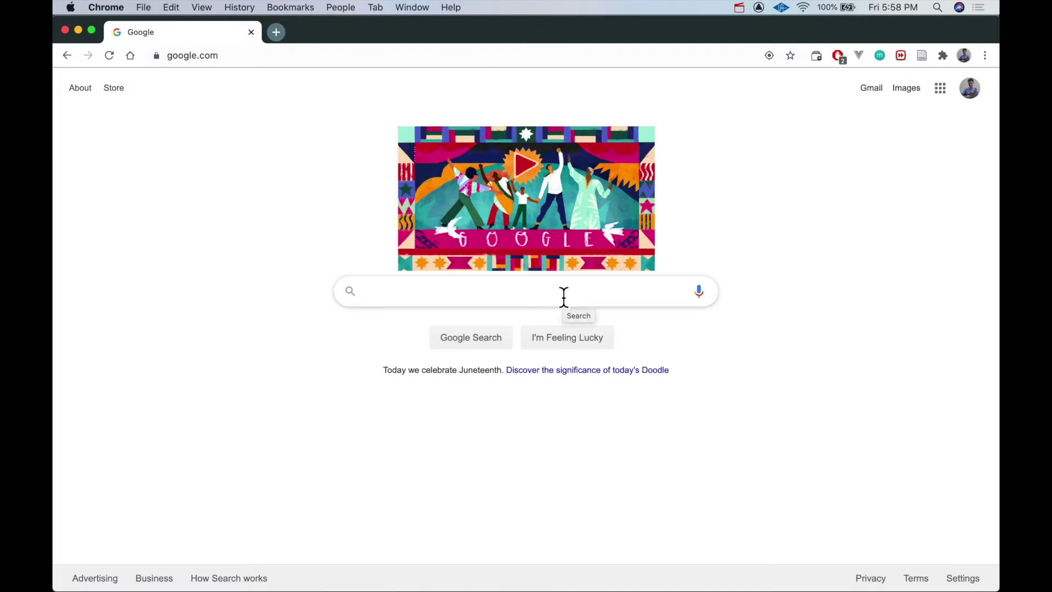
# Search Google for bitklavier in Chrome and open the official bitKlavier website.
pyautogui.write('bitklavier')
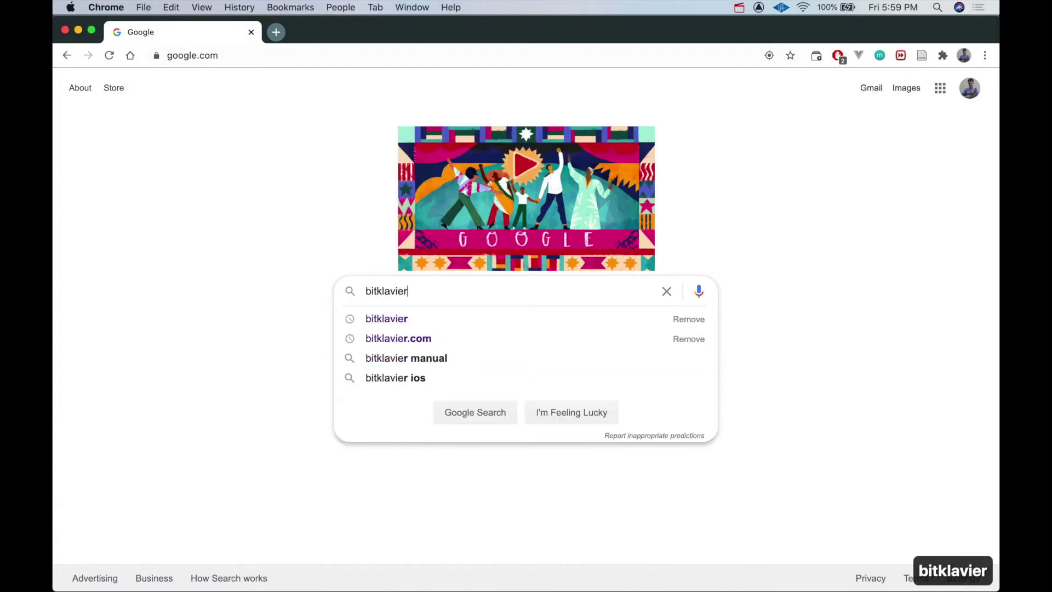
pyautogui.press('Return')
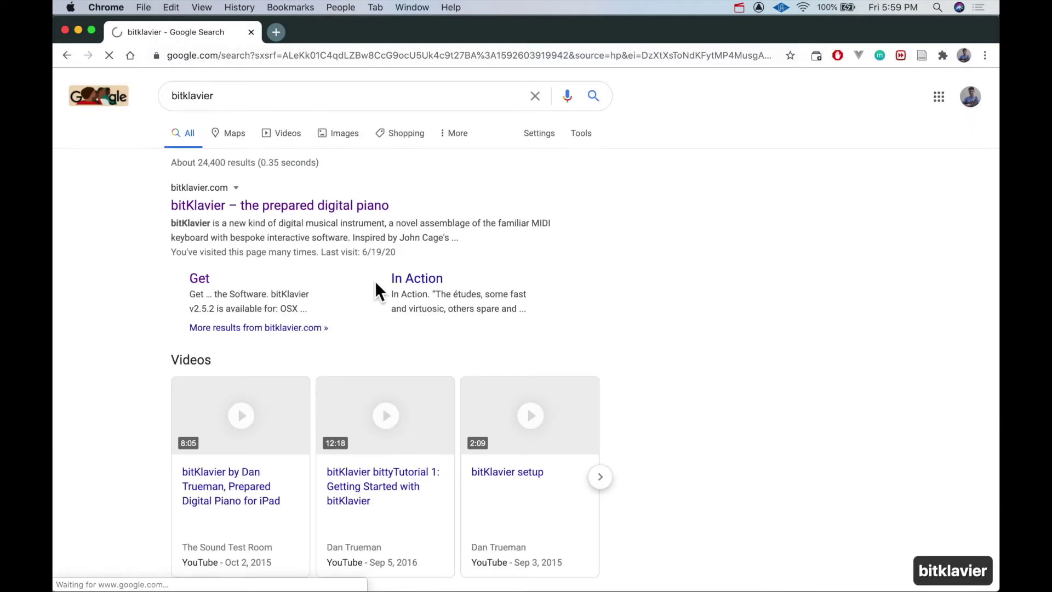
pyautogui.click(274, 206)
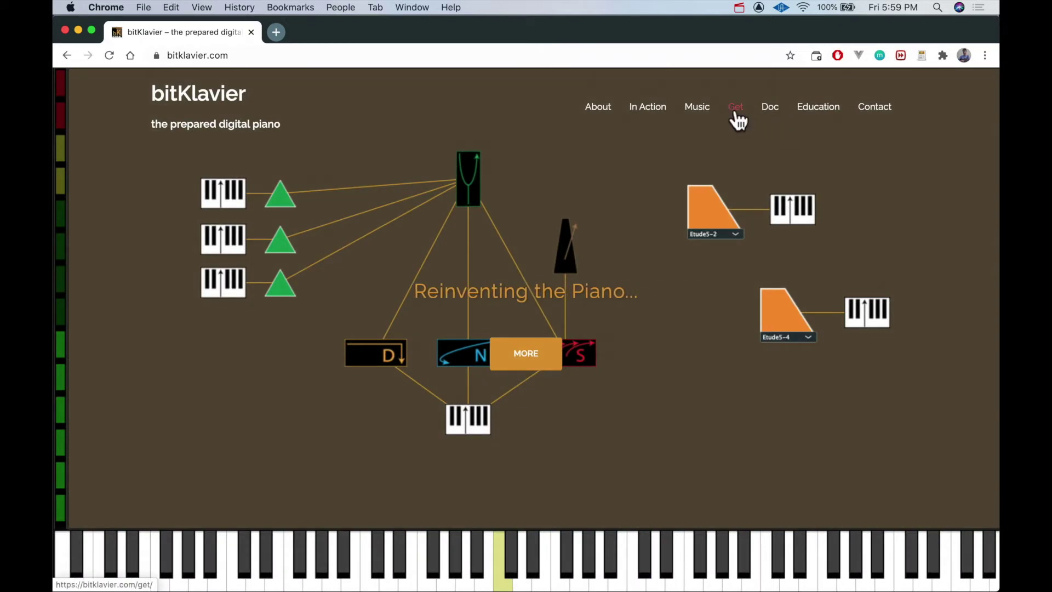
# Open the website's Get page and download the OSX installer.
pyautogui.click(735, 113)
pyautogui.scroll(-2, 313, 279)
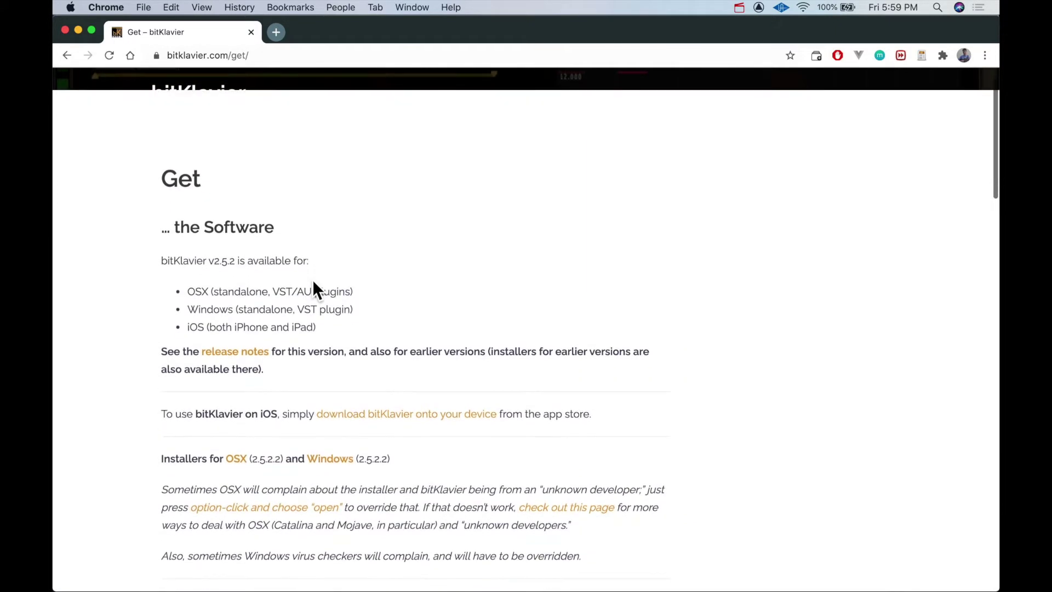
pyautogui.scroll(-2, 312, 285)
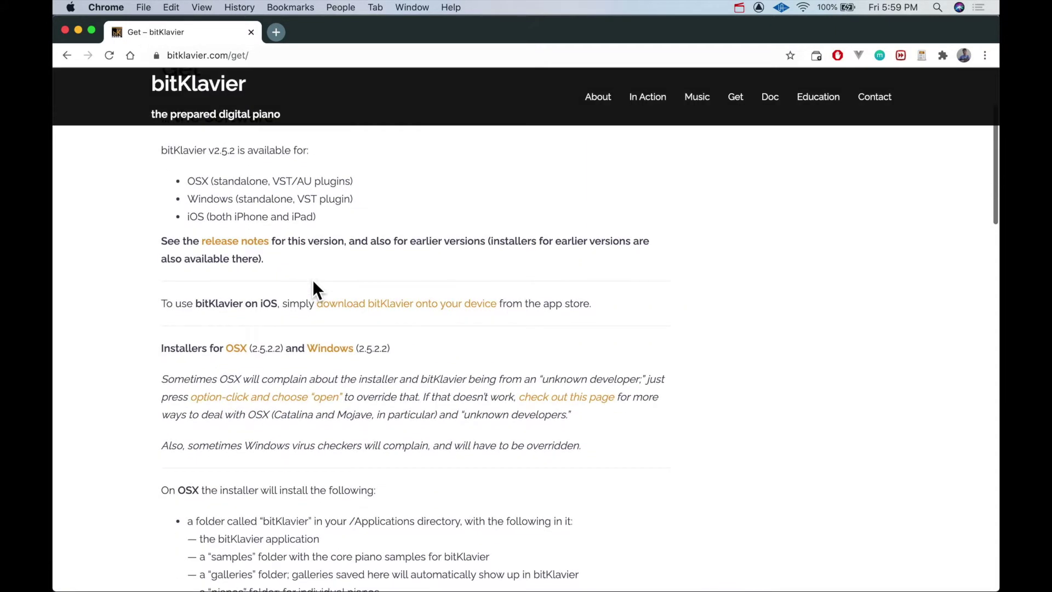
pyautogui.click(237, 350)
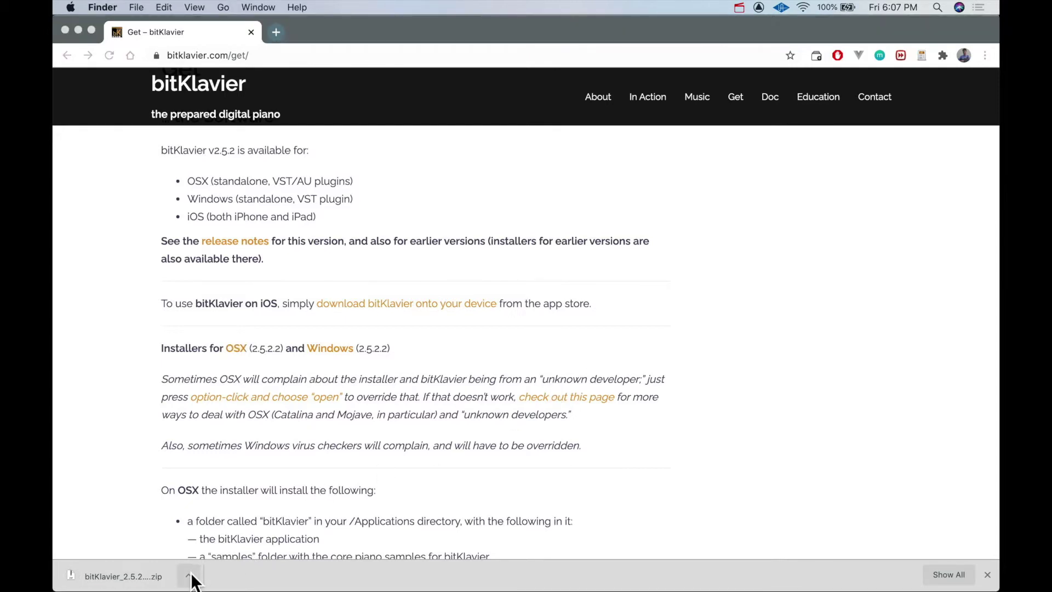
# Show the downloaded bitKlavier zip in Finder's Downloads folder and unpack it.
pyautogui.click(189, 574)
pyautogui.click(242, 557)
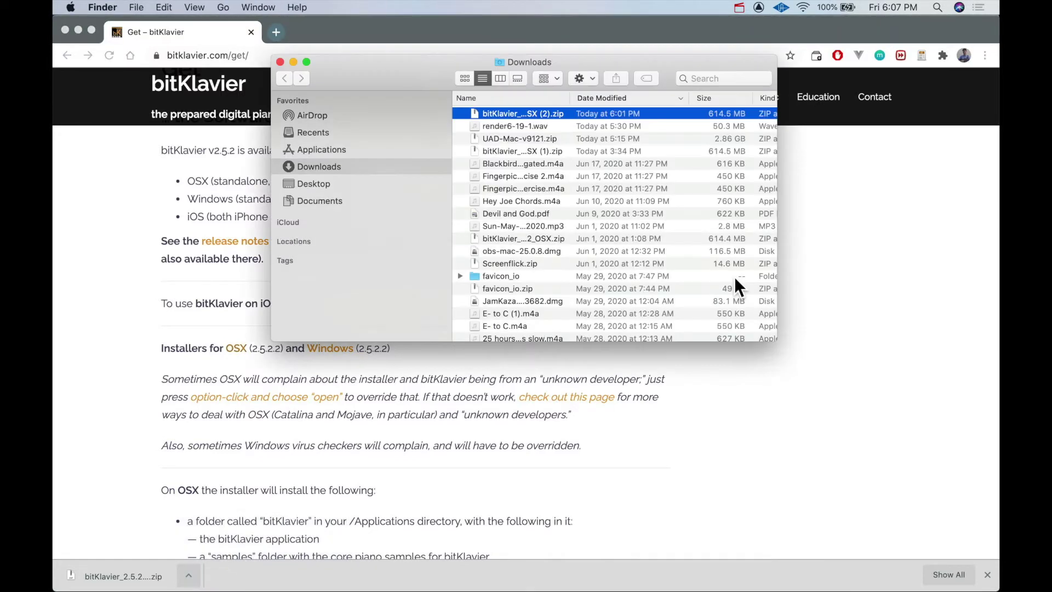
pyautogui.doubleClick(541, 113)
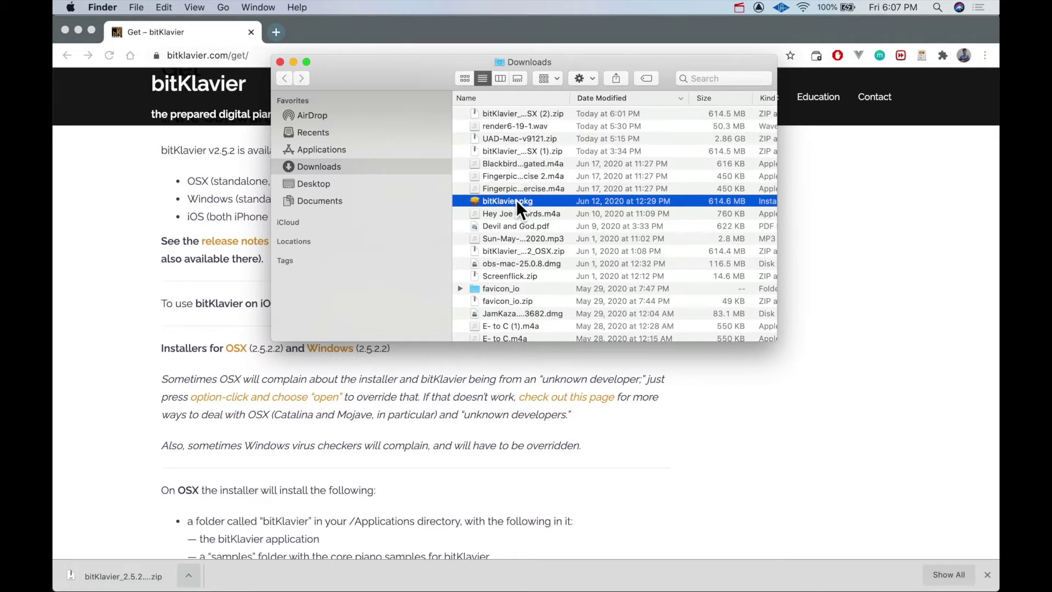
# Try to open bitKlavier.pkg directly from the Downloads folder.
pyautogui.doubleClick(516, 201)
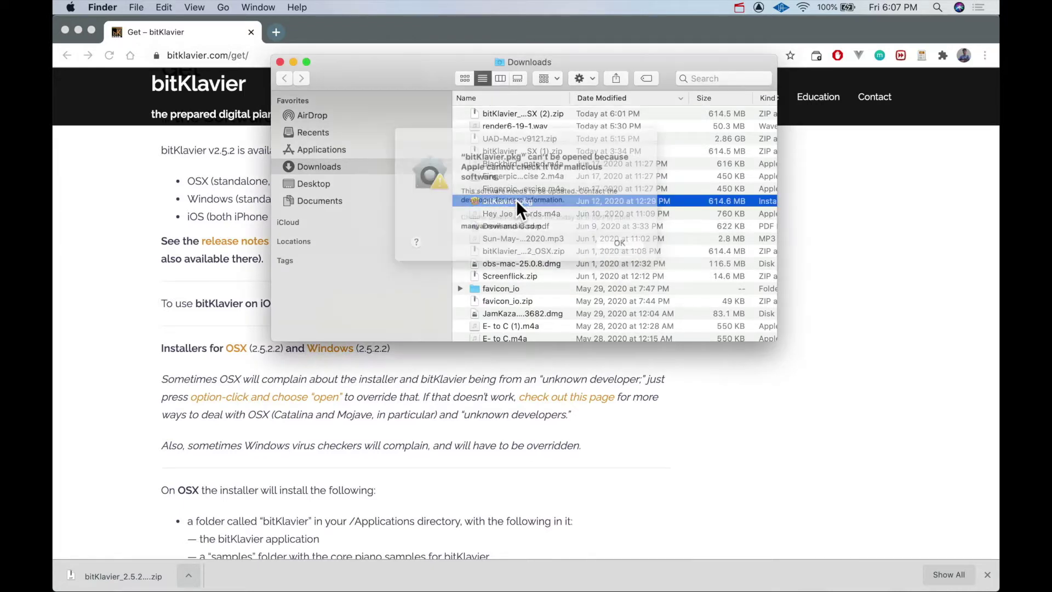
pyautogui.moveTo(536, 133); pyautogui.dragTo(542, 106)
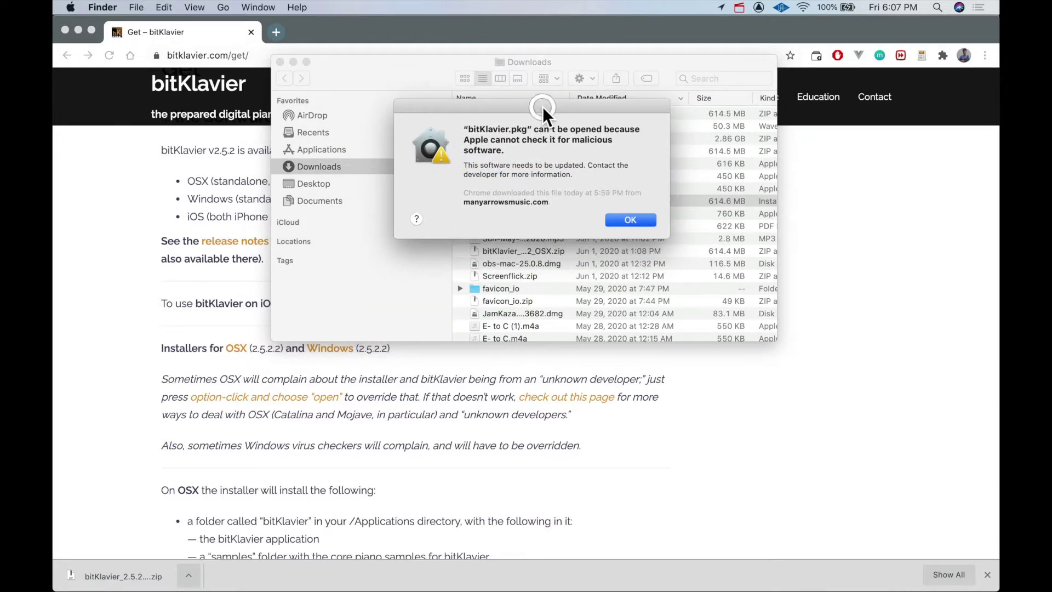
pyautogui.click(632, 220)
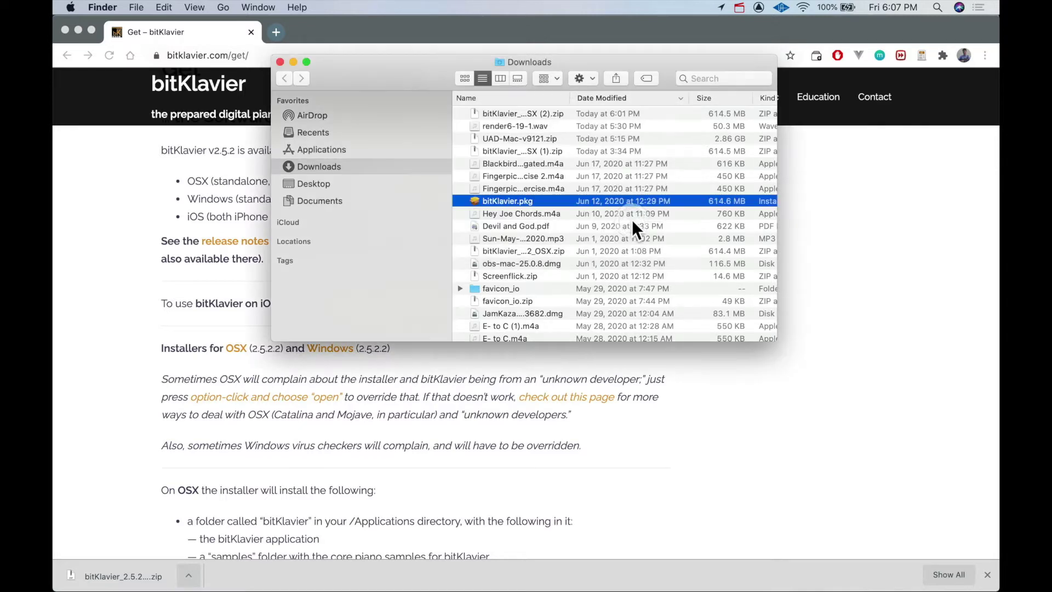
# Open bitKlavier.pkg by overriding the malicious-software check, and proceed past the installer's introduction.
pyautogui.click(523, 200)
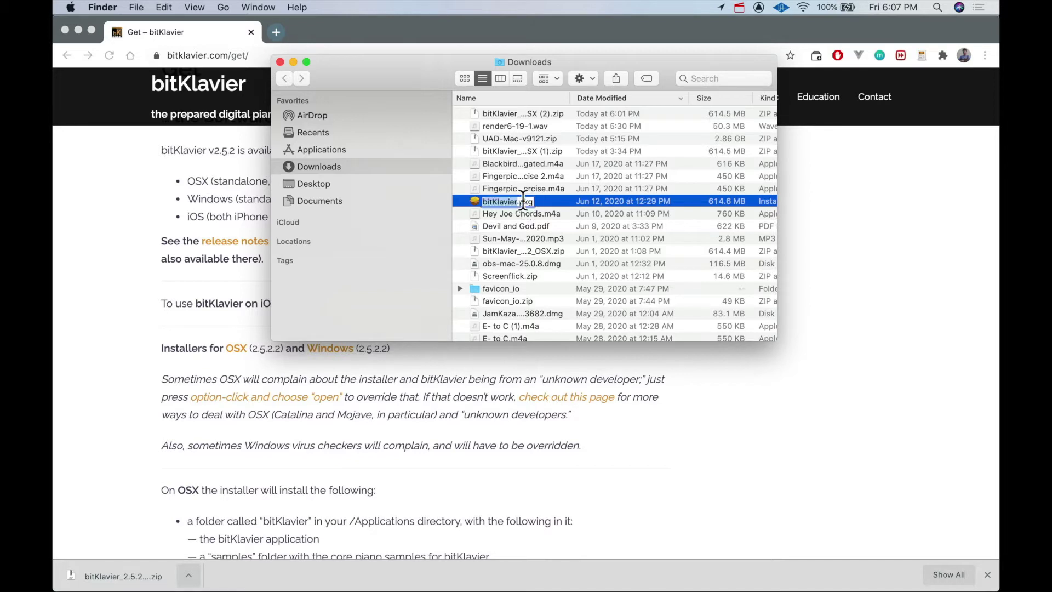
pyautogui.rightClick(551, 200)
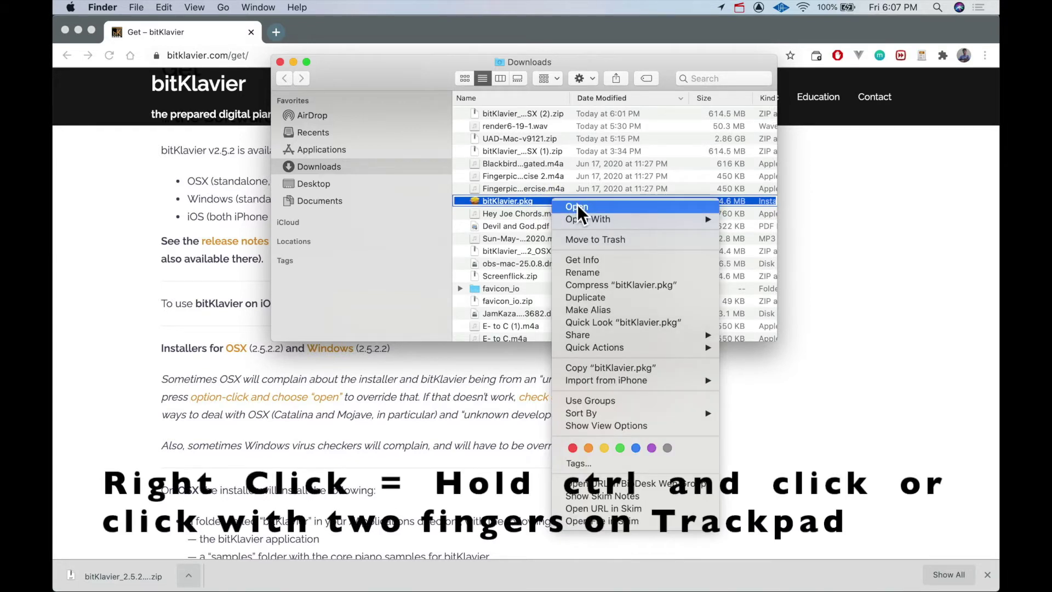
pyautogui.click(577, 206)
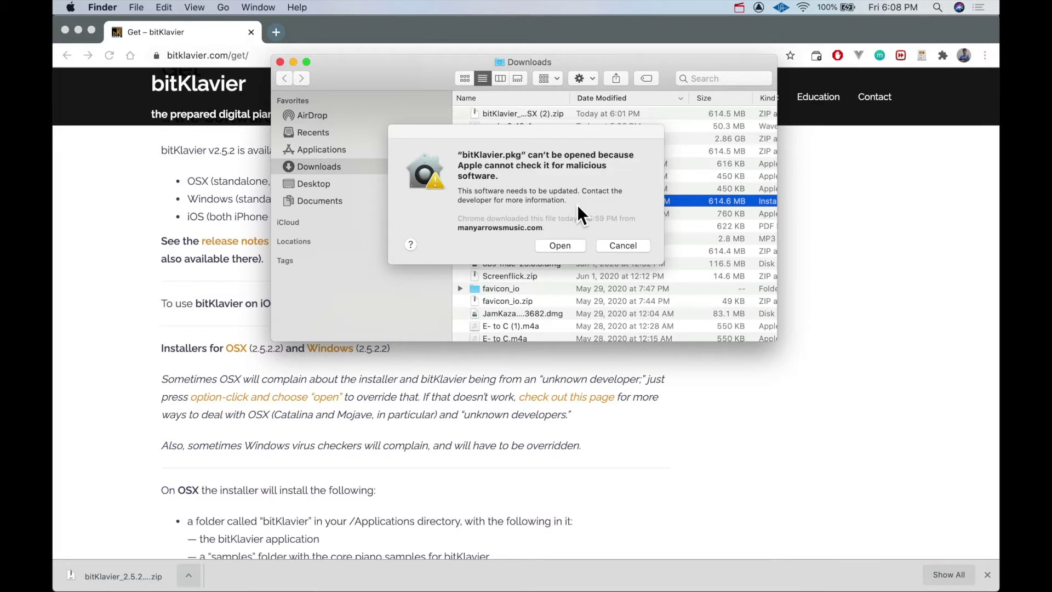
pyautogui.moveTo(578, 138); pyautogui.dragTo(598, 130)
pyautogui.click(586, 241)
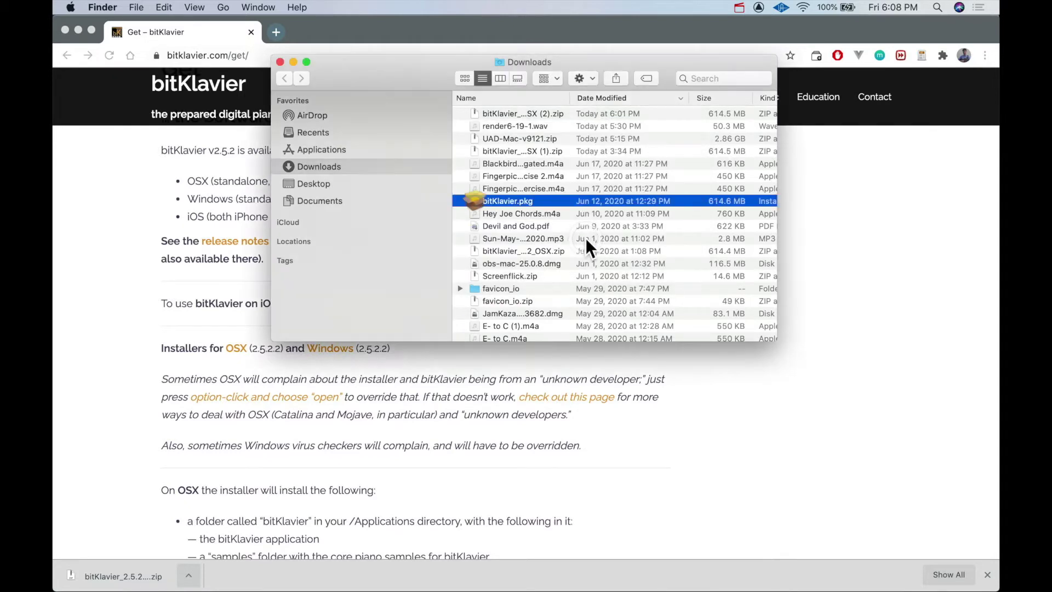
pyautogui.press('super+w')
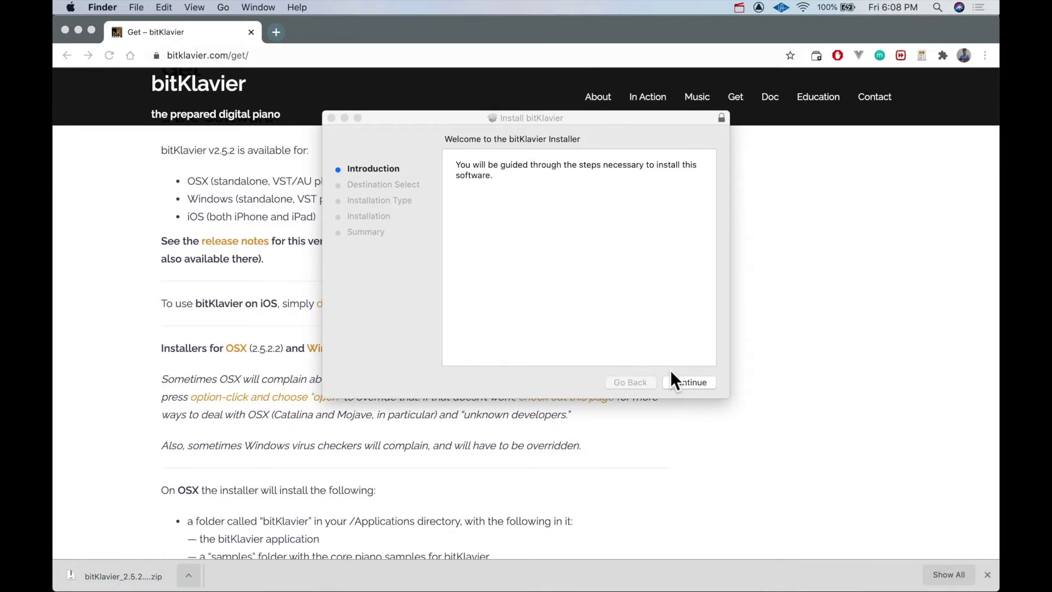
pyautogui.click(685, 379)
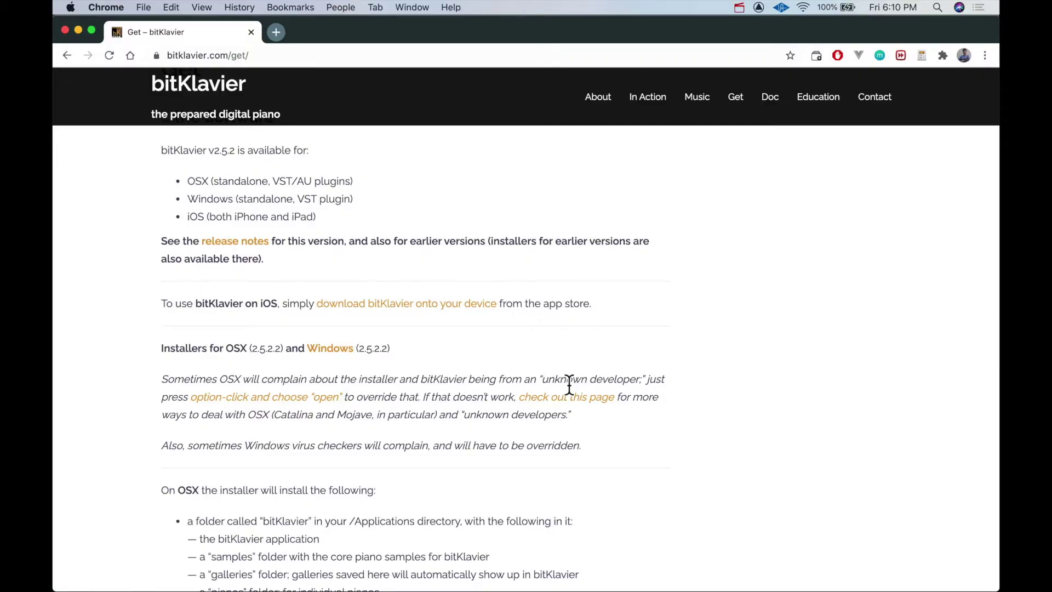
# Find the /Applications folder through Spotlight and open the bitKlavier folder inside it.
pyautogui.press('super+space')
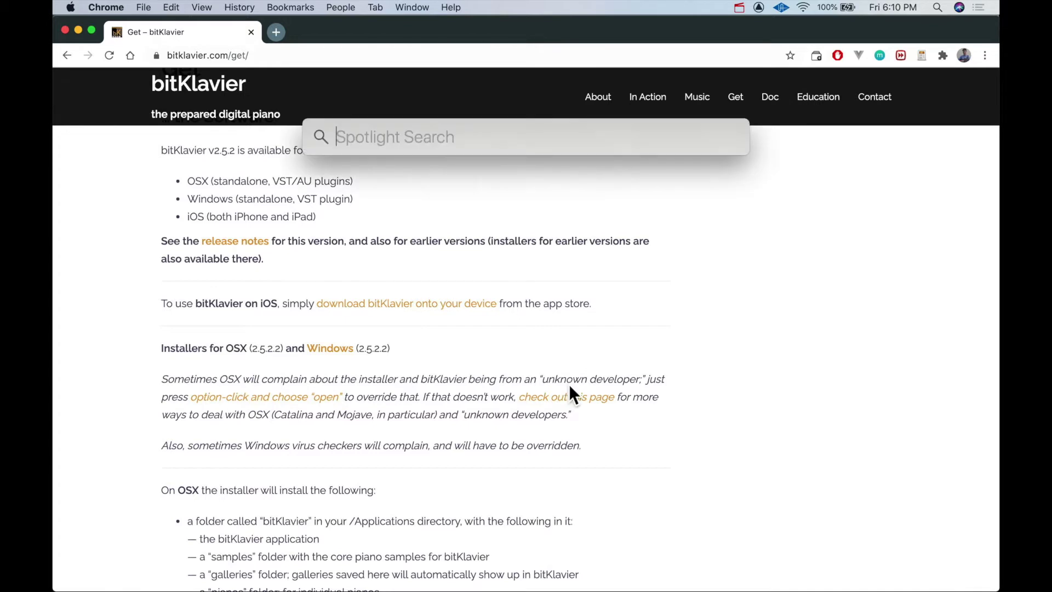
pyautogui.write('/Ap')
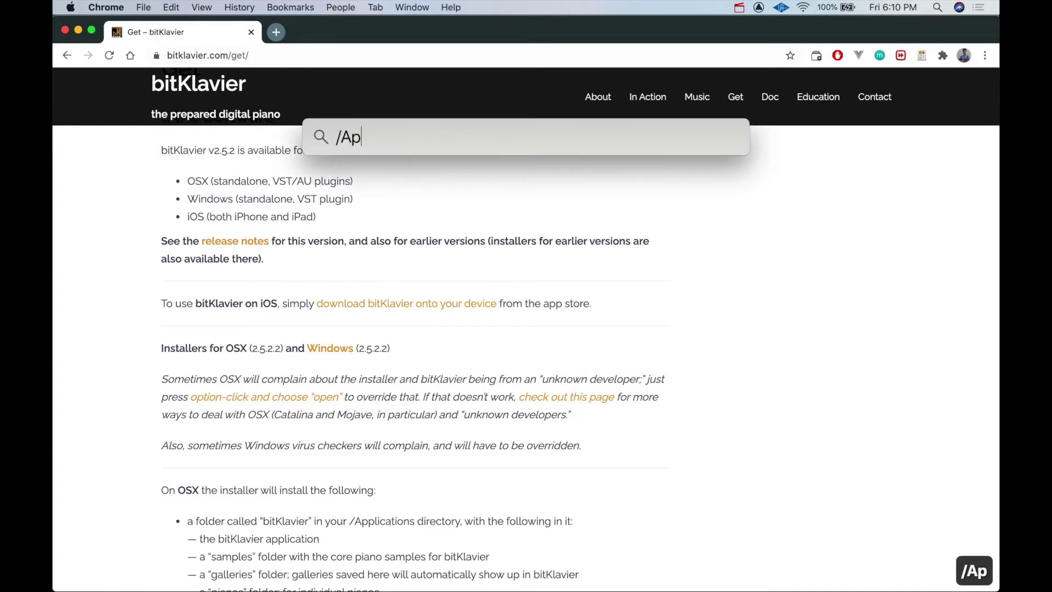
pyautogui.write('plications')
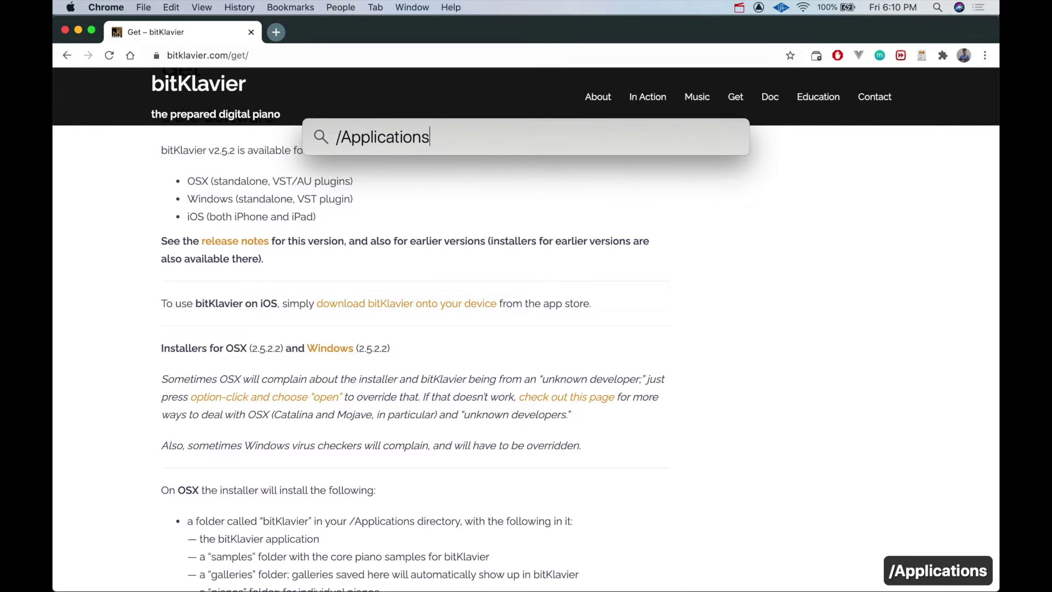
pyautogui.press('Return')
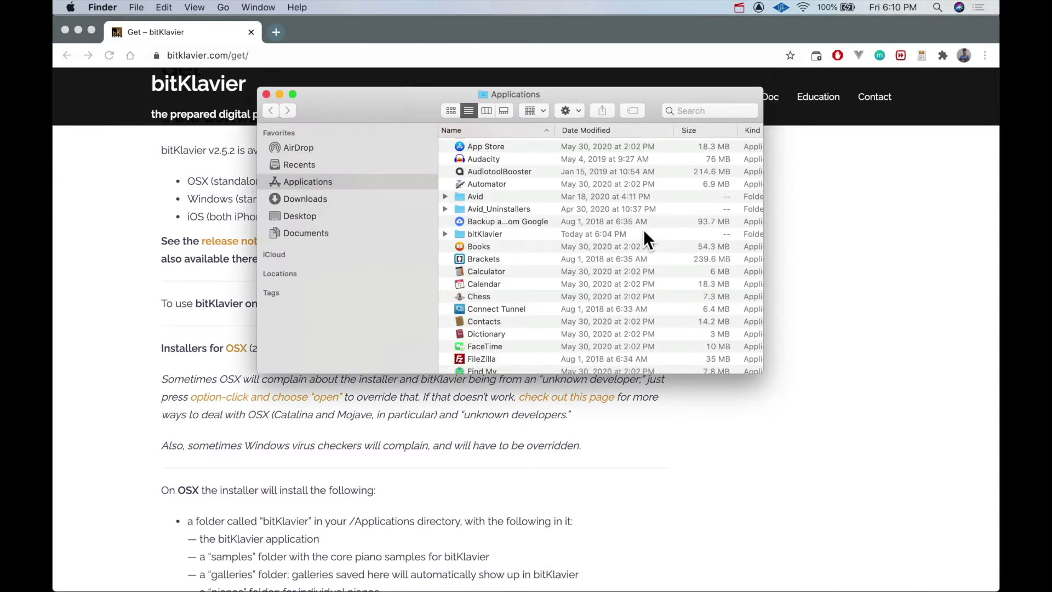
pyautogui.scroll(-2, 502, 235)
pyautogui.doubleClick(510, 223)
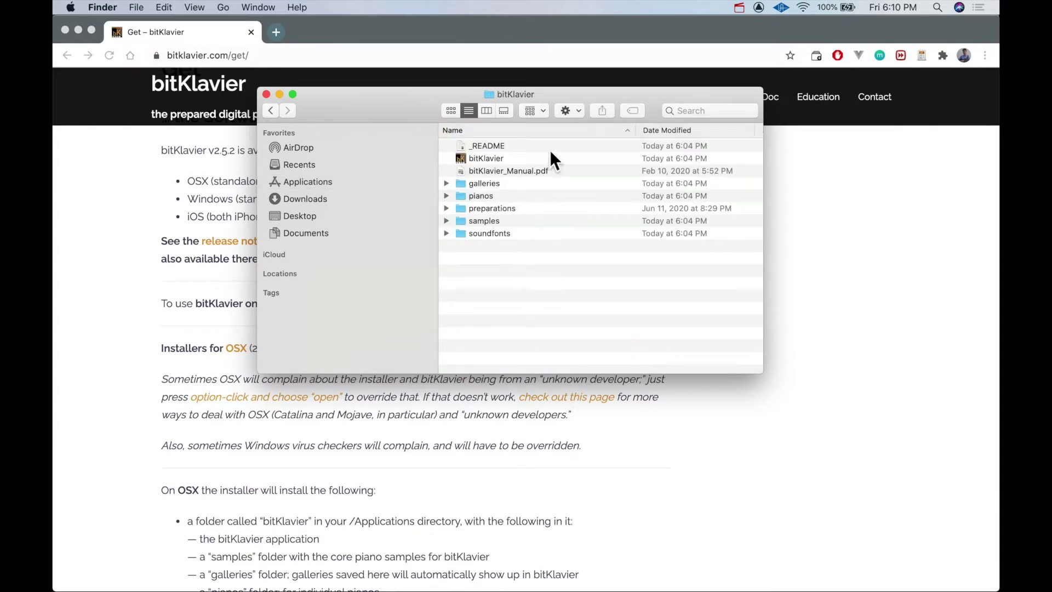
# Examine the installed bitKlavier folder's contents, including the bitKlavier application and the galleries folder.
pyautogui.moveTo(361, 97); pyautogui.dragTo(358, 137)
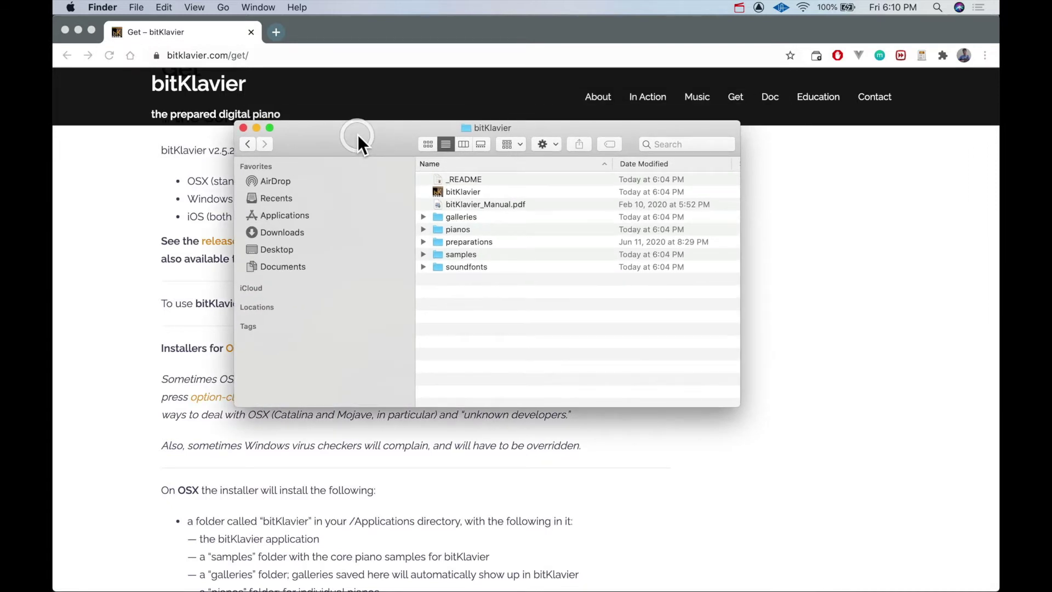
pyautogui.click(499, 190)
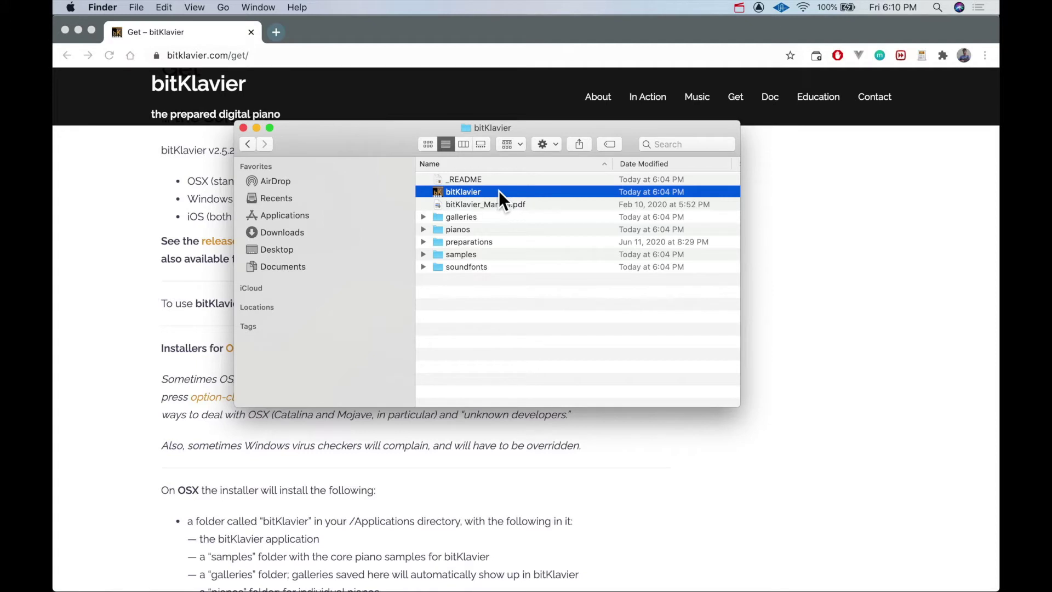
pyautogui.click(505, 278)
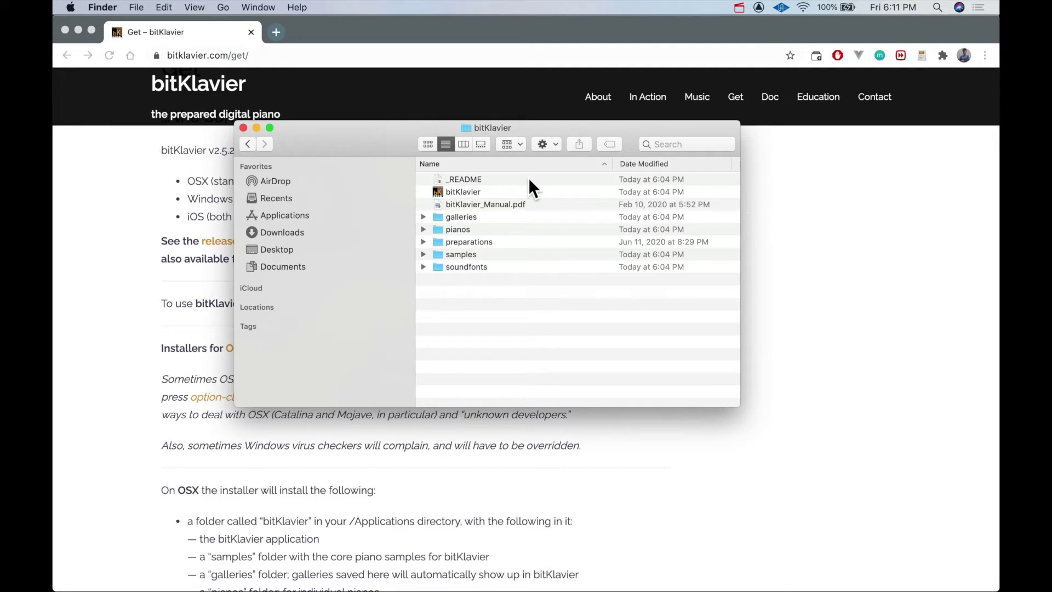
pyautogui.click(485, 219)
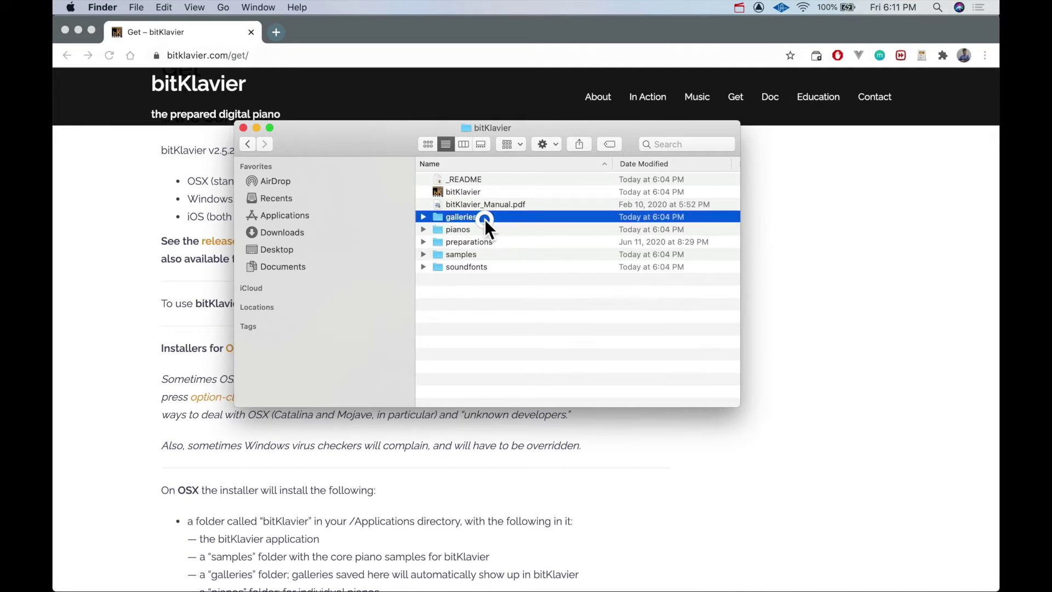
# Highlight the five subfolders from galleries to soundfonts, and point out bitKlavier_Manual.pdf in the bitKlavier folder.
pyautogui.keyDown('shift'); pyautogui.click(475, 266); pyautogui.keyUp('shift')
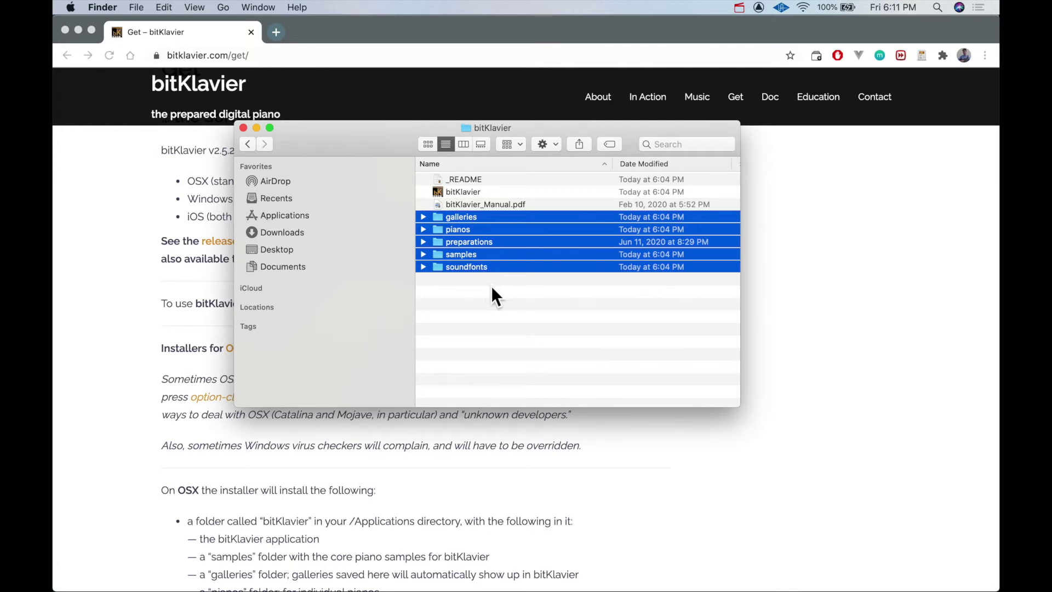
pyautogui.click(491, 285)
pyautogui.click(518, 205)
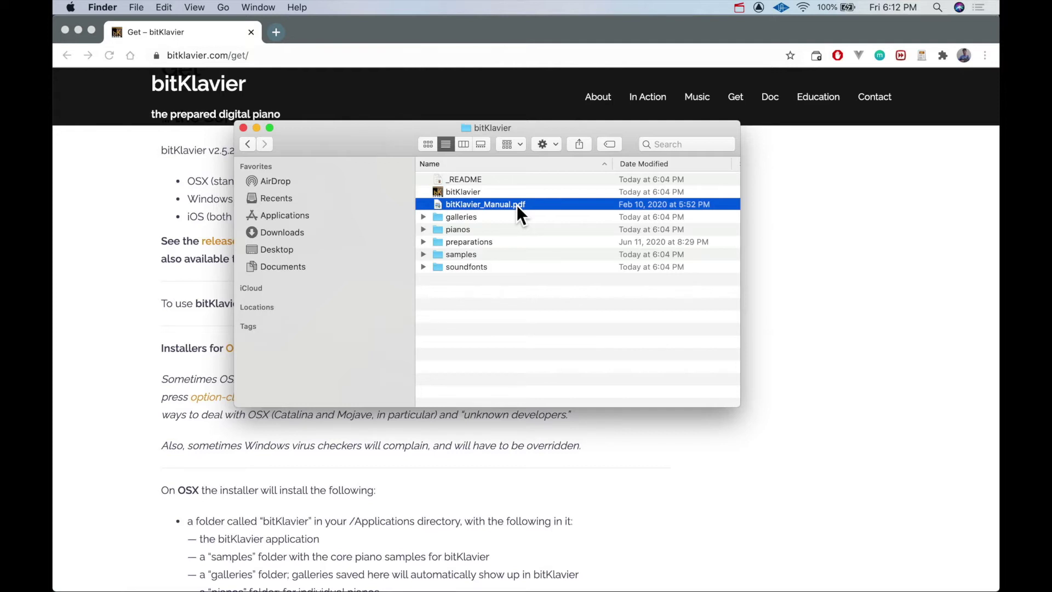
pyautogui.click(478, 301)
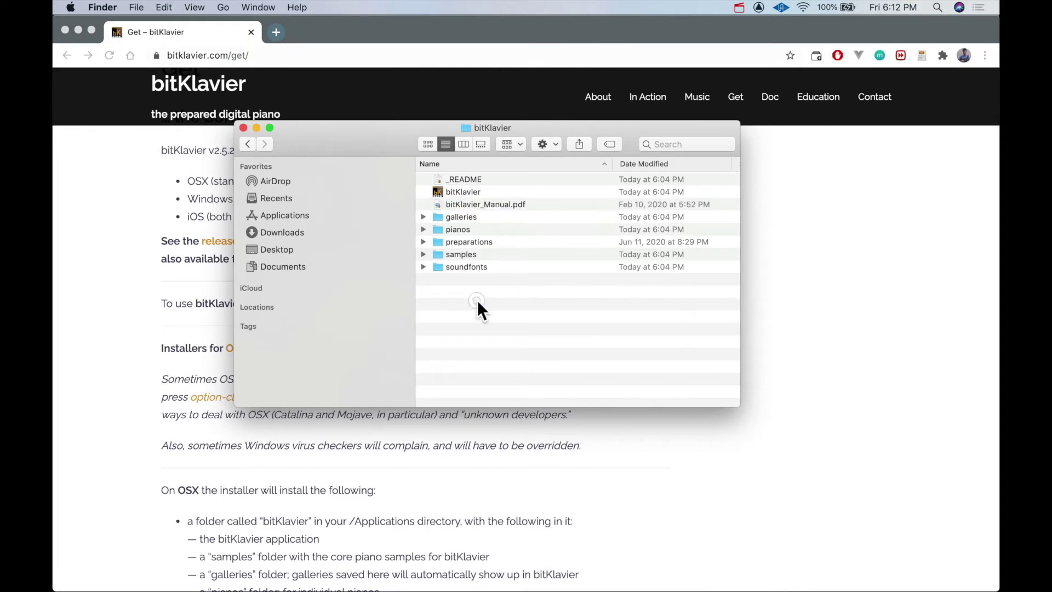
# Look through the gallery files in the galleries folder, and return to the bitKlavier folder.
pyautogui.doubleClick(527, 216)
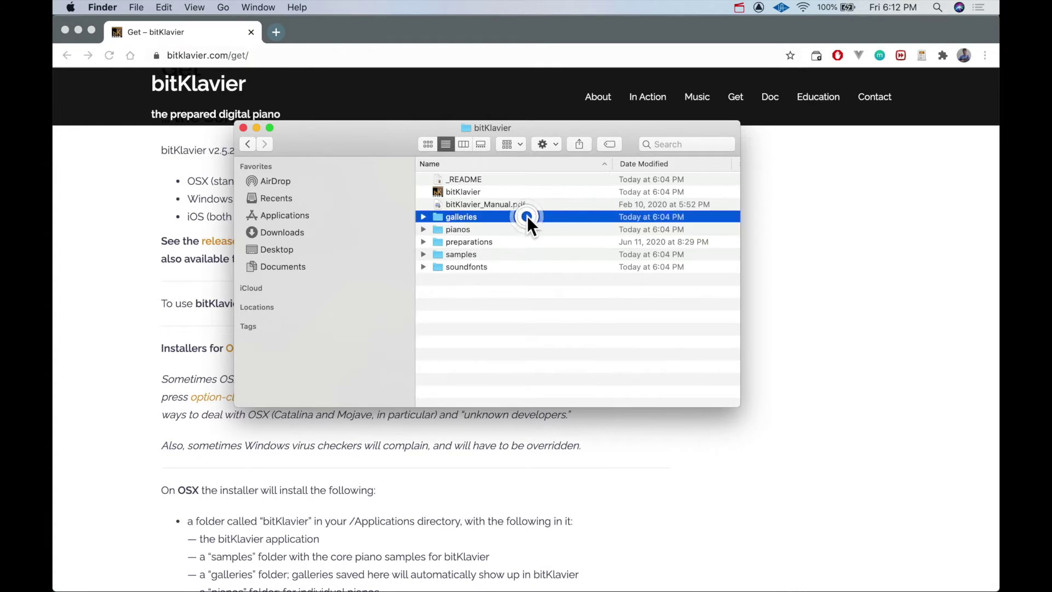
pyautogui.click(531, 287)
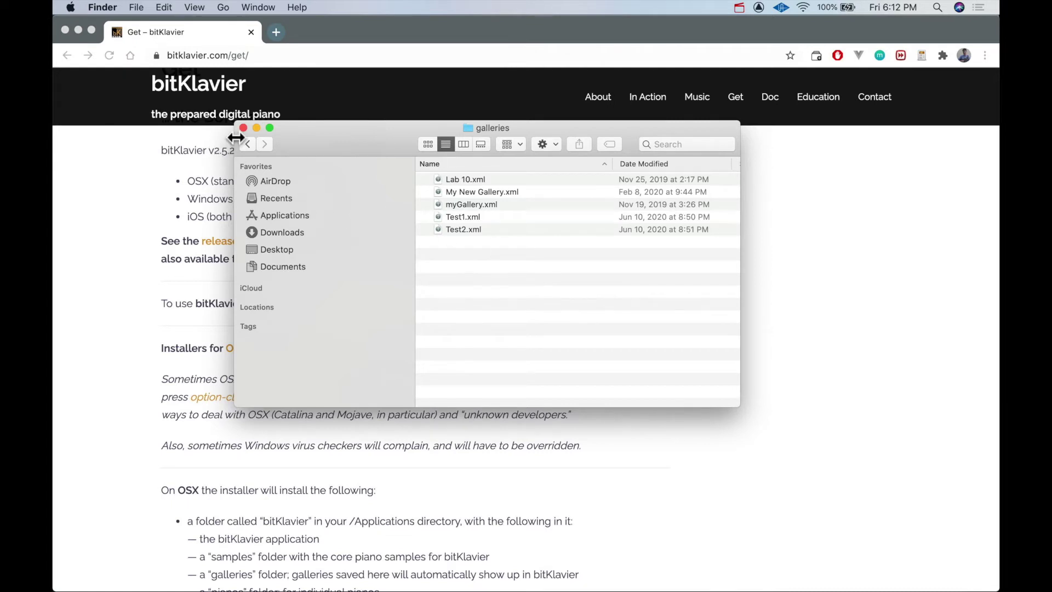
pyautogui.click(247, 144)
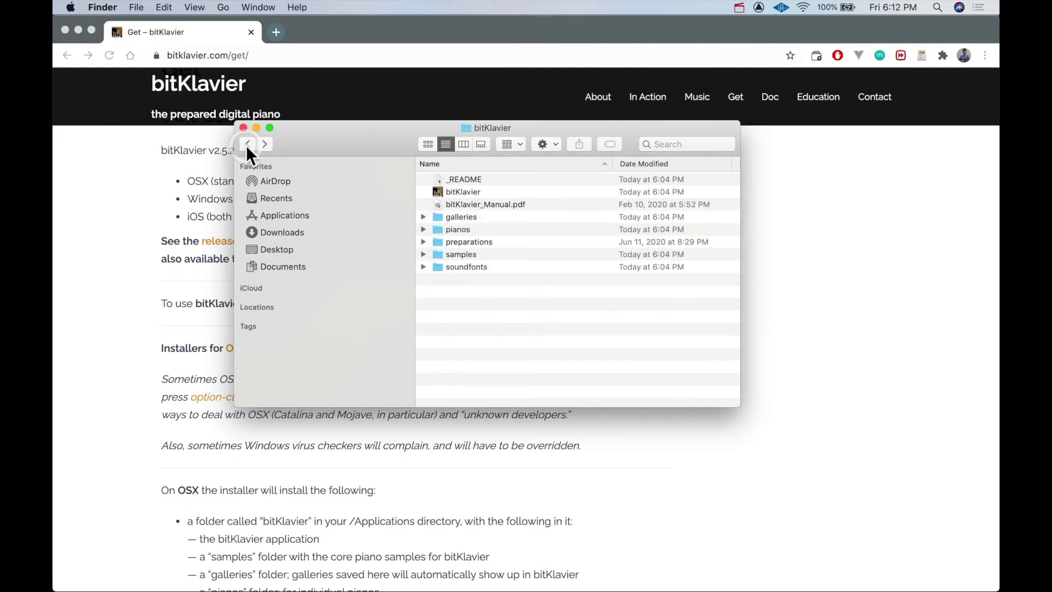
# Examine Basic Piano.xml and MultiSynchronic.xml in the pianos folder, and return to the bitKlavier folder.
pyautogui.doubleClick(488, 228)
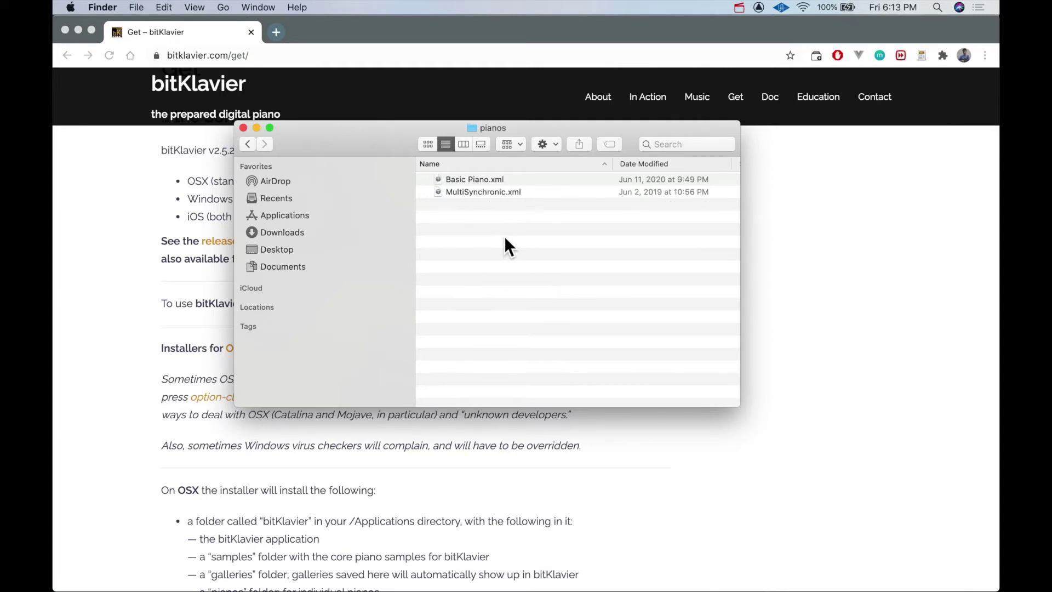
pyautogui.click(511, 181)
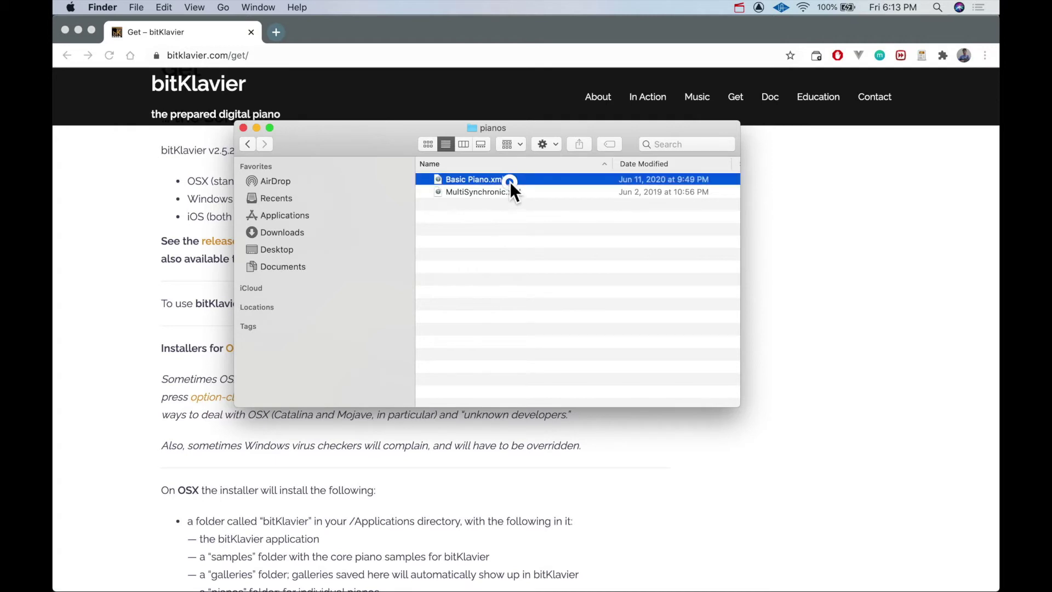
pyautogui.click(510, 193)
pyautogui.click(508, 263)
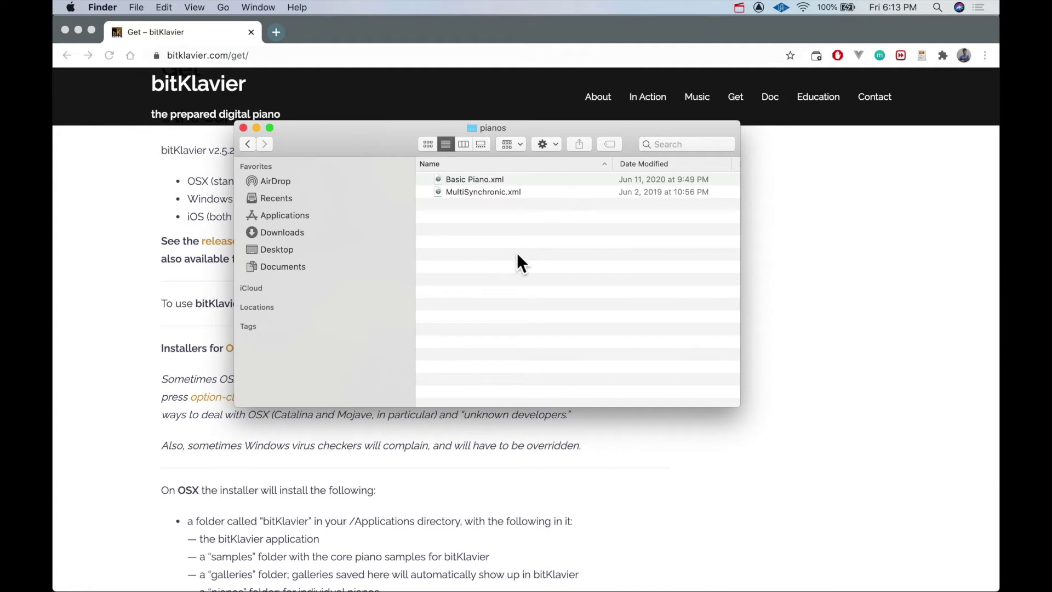
pyautogui.click(247, 144)
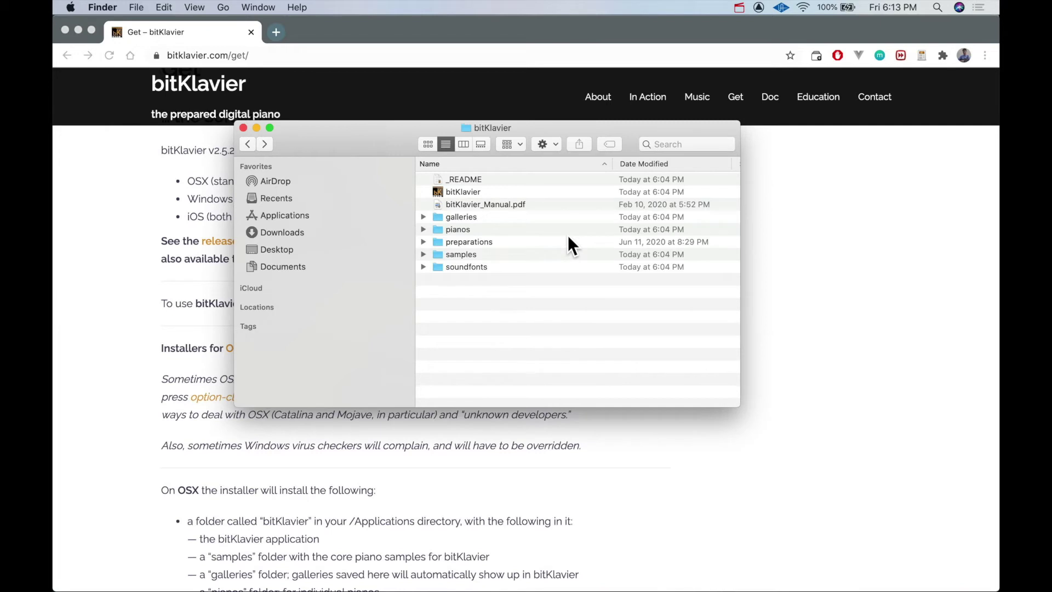
# Inspect the Keymap and Synchronic subfolders of the preparations folder, and return to the bitKlavier folder.
pyautogui.doubleClick(525, 241)
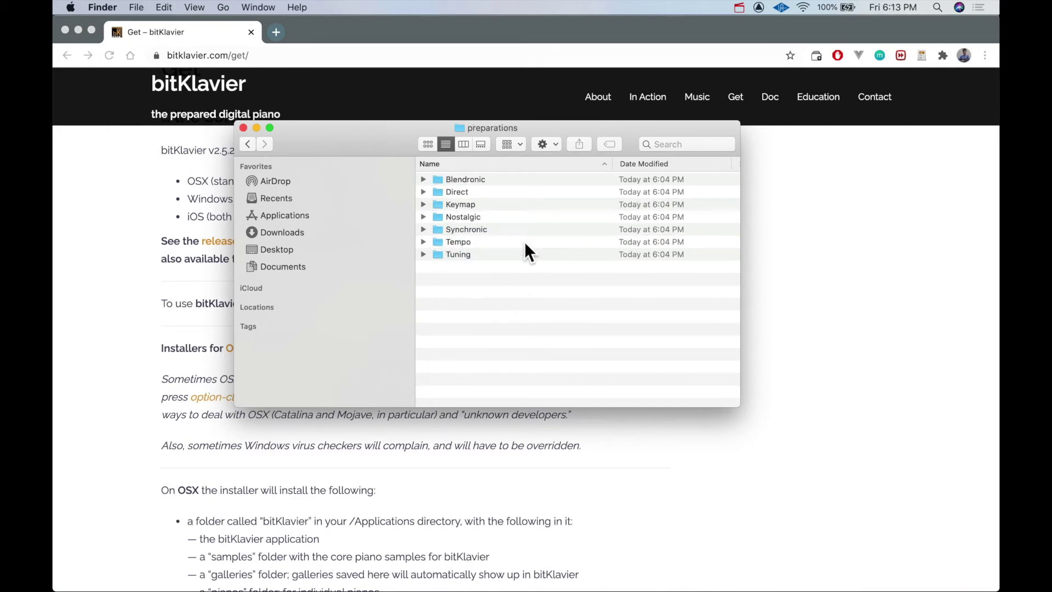
pyautogui.doubleClick(487, 205)
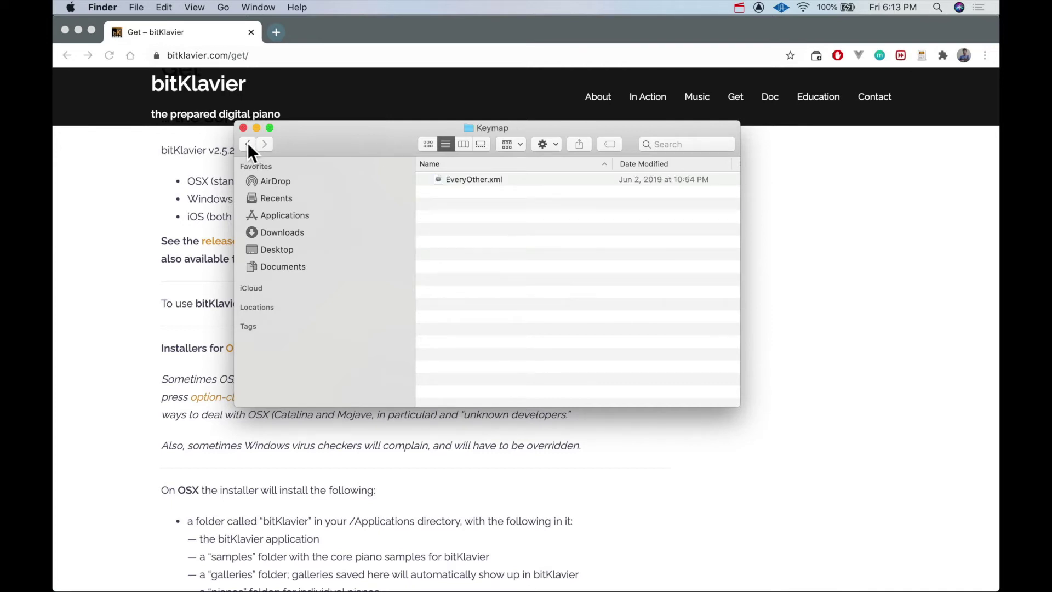
pyautogui.click(248, 144)
pyautogui.click(486, 229)
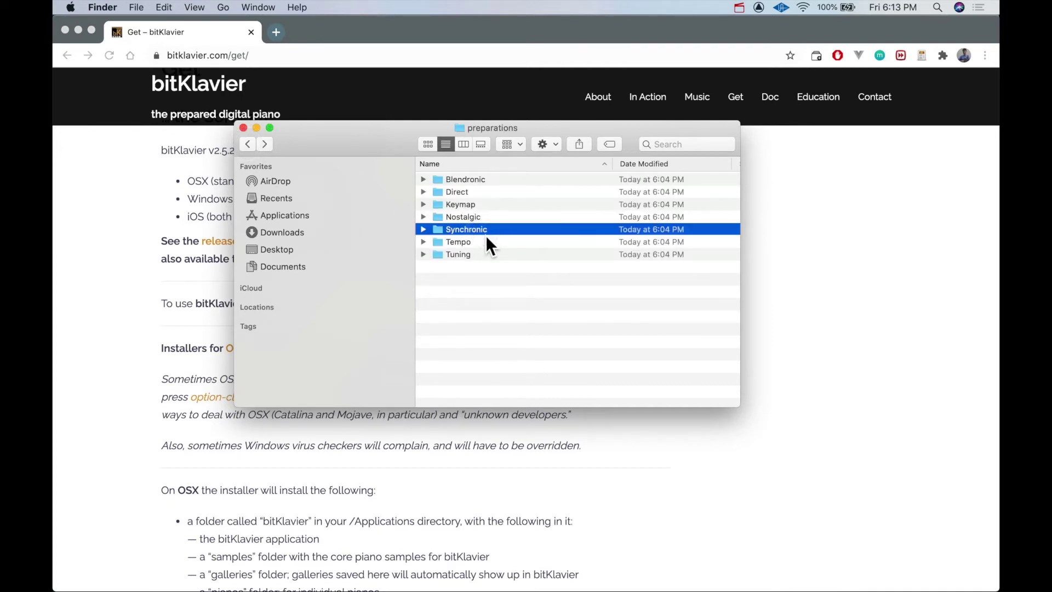
pyautogui.doubleClick(487, 230)
pyautogui.click(479, 178)
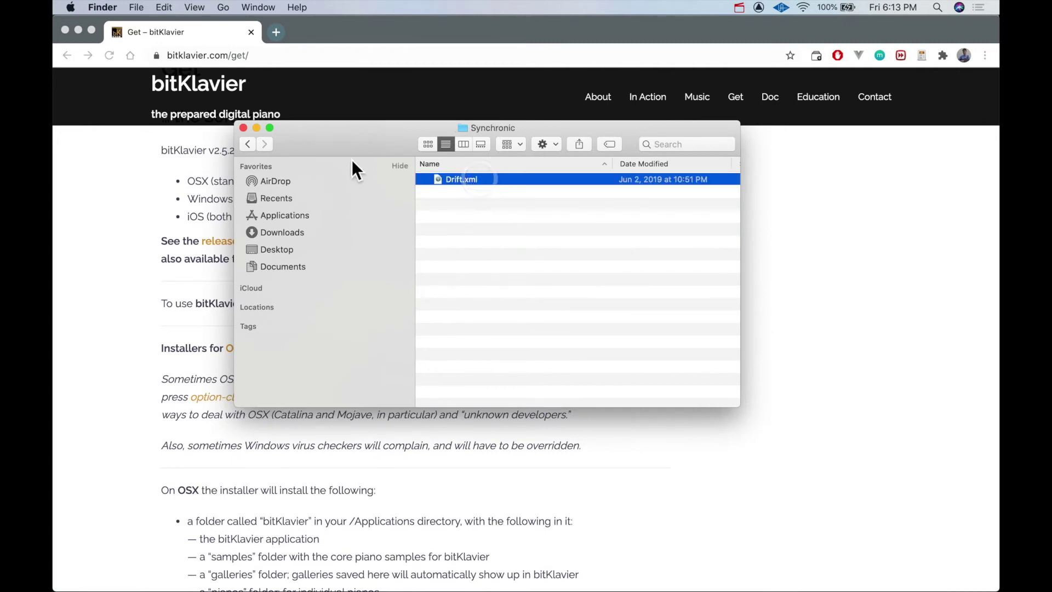
pyautogui.click(248, 144)
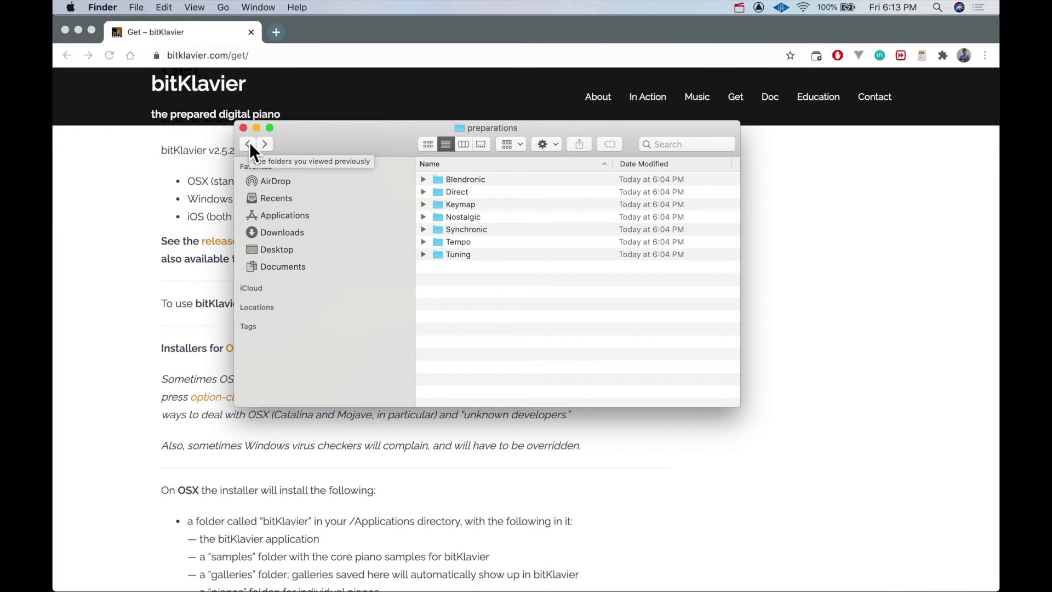
pyautogui.click(249, 144)
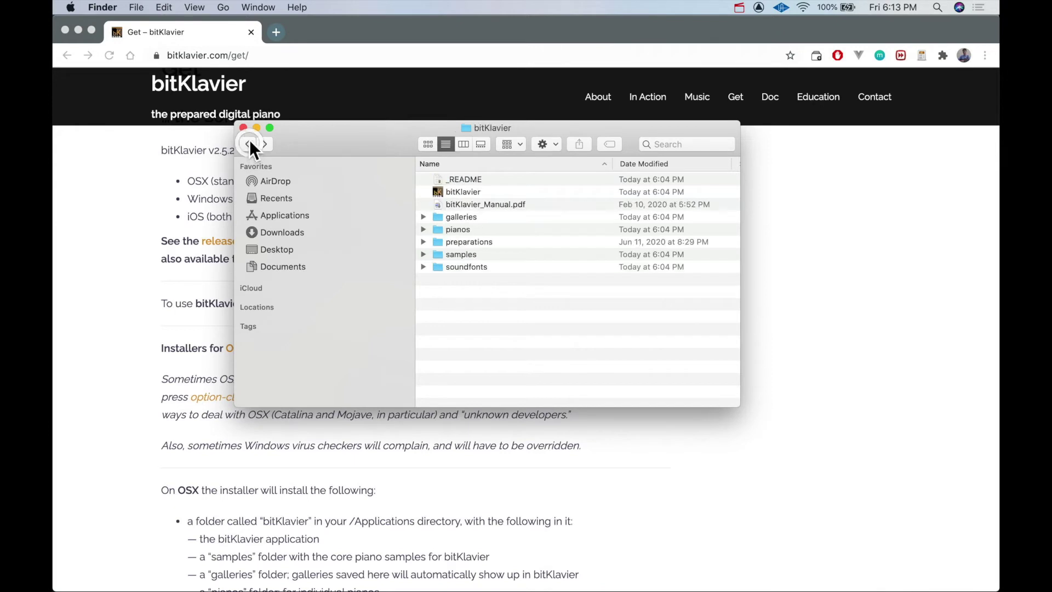
# Browse the note, harmonic, pedal and release WAV files in the samples folder, and return to the bitKlavier folder.
pyautogui.click(524, 255)
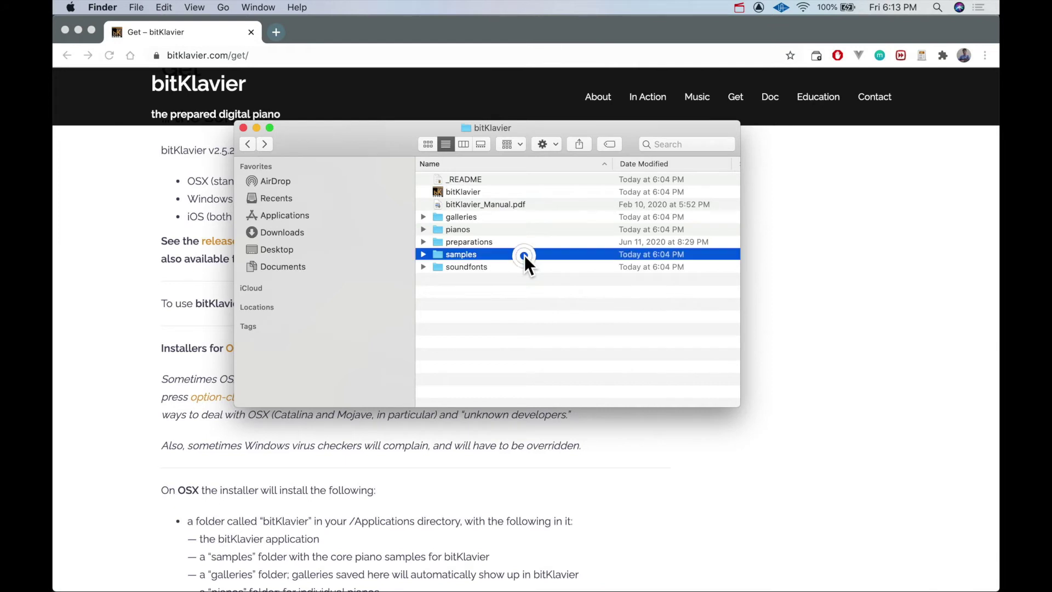
pyautogui.doubleClick(525, 255)
pyautogui.scroll(4, 499, 263)
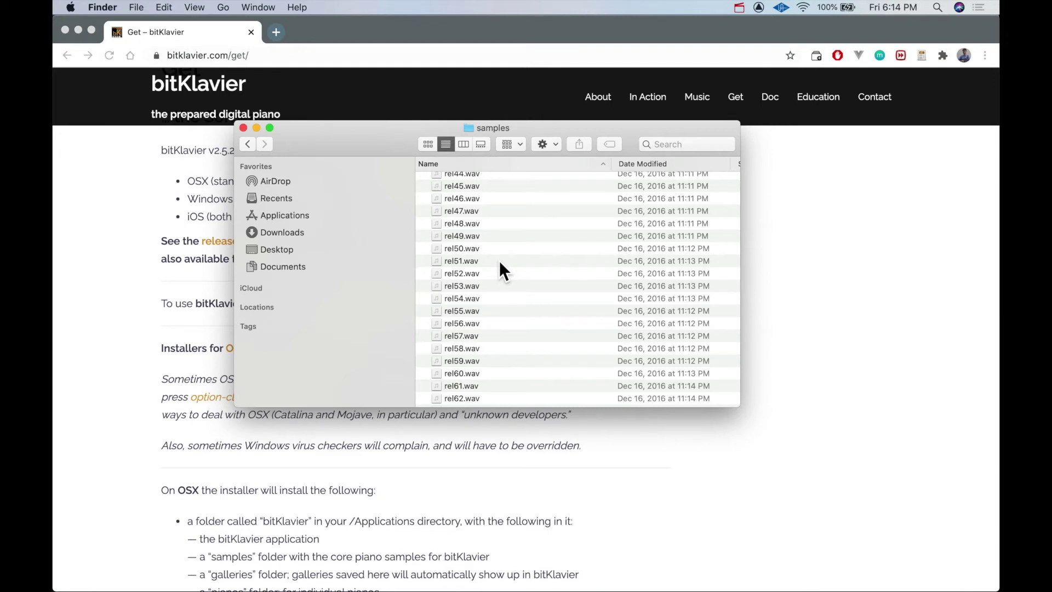
pyautogui.scroll(15, 498, 261)
pyautogui.scroll(4, 499, 261)
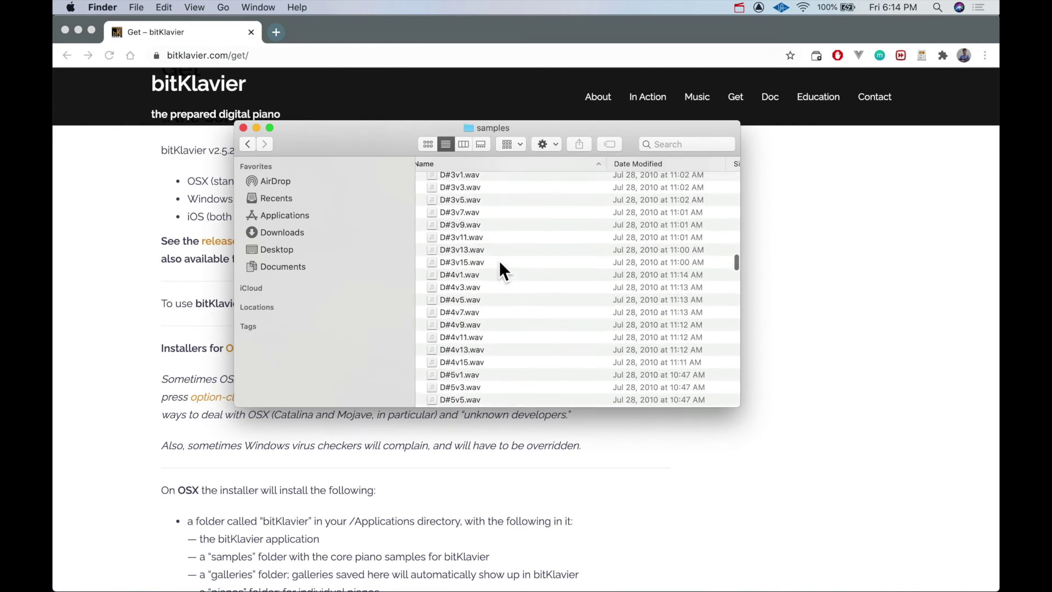
pyautogui.scroll(-7, 498, 262)
pyautogui.scroll(-3, 499, 261)
pyautogui.scroll(-2, 499, 261)
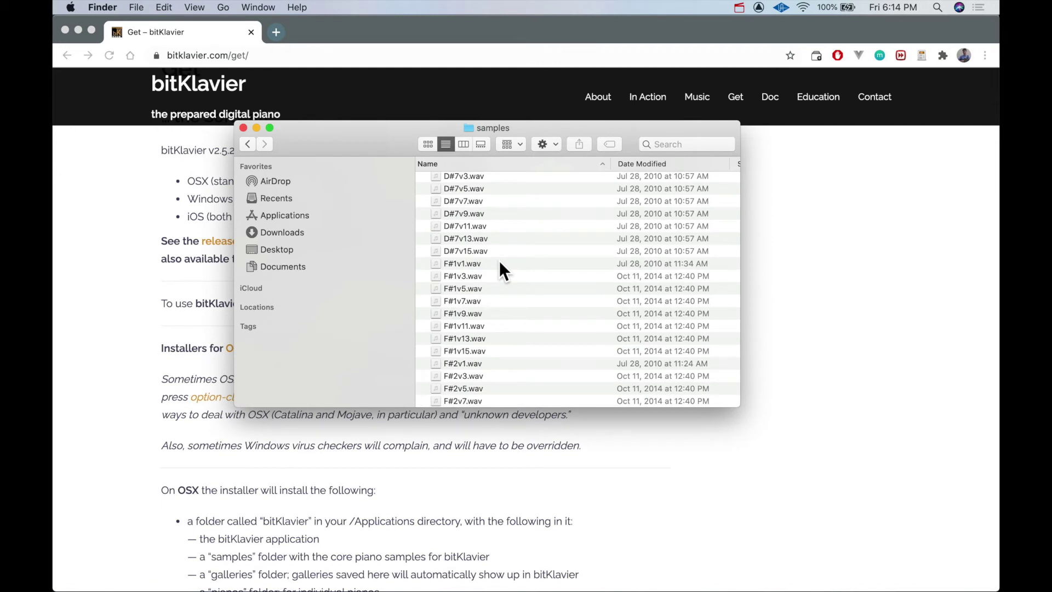
pyautogui.scroll(-7, 499, 261)
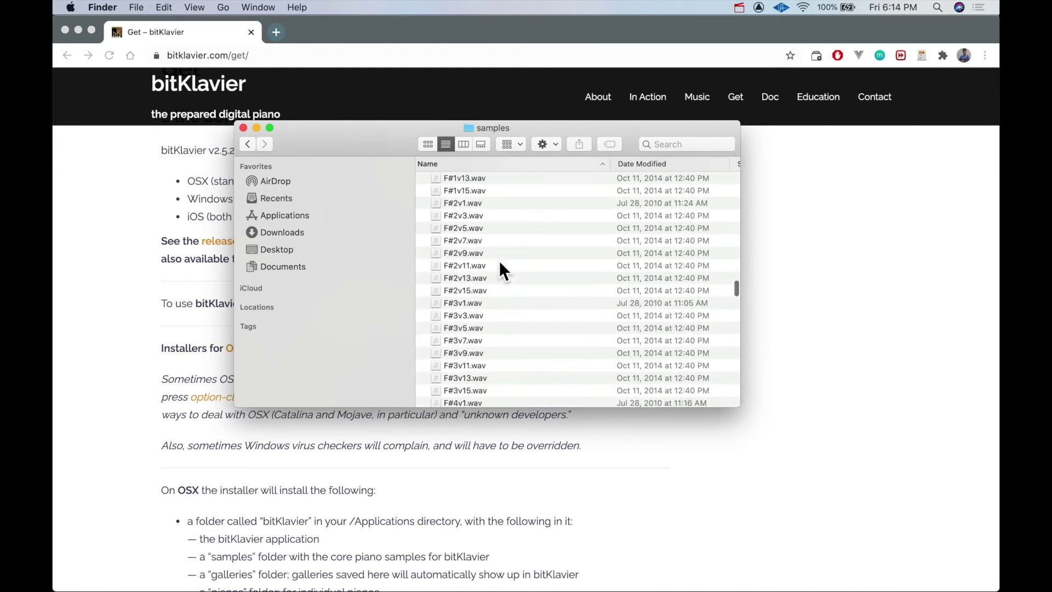
pyautogui.scroll(-10, 499, 261)
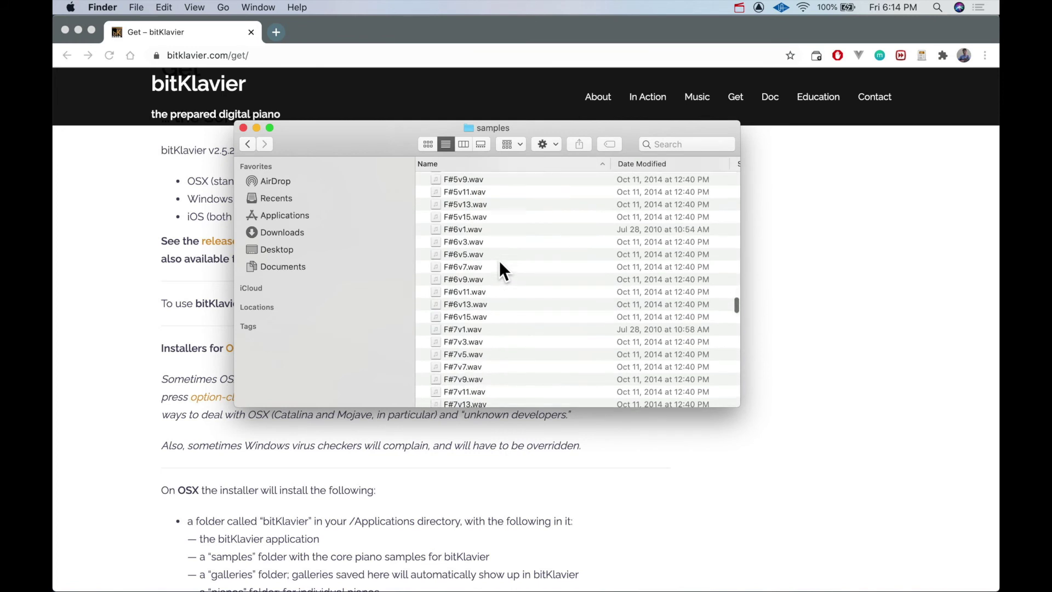
pyautogui.scroll(-5, 498, 261)
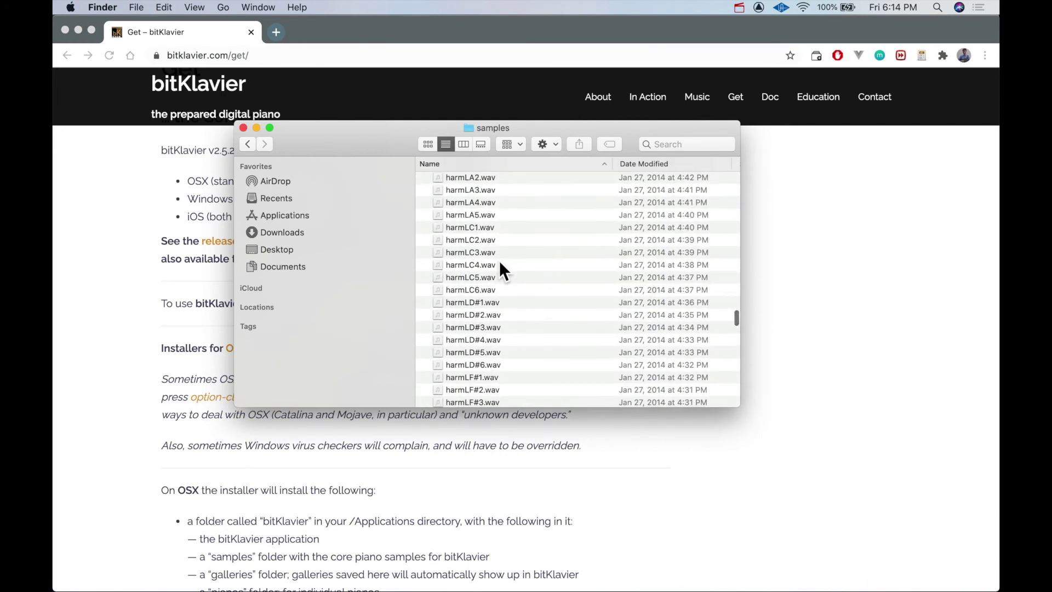
pyautogui.scroll(-2, 498, 261)
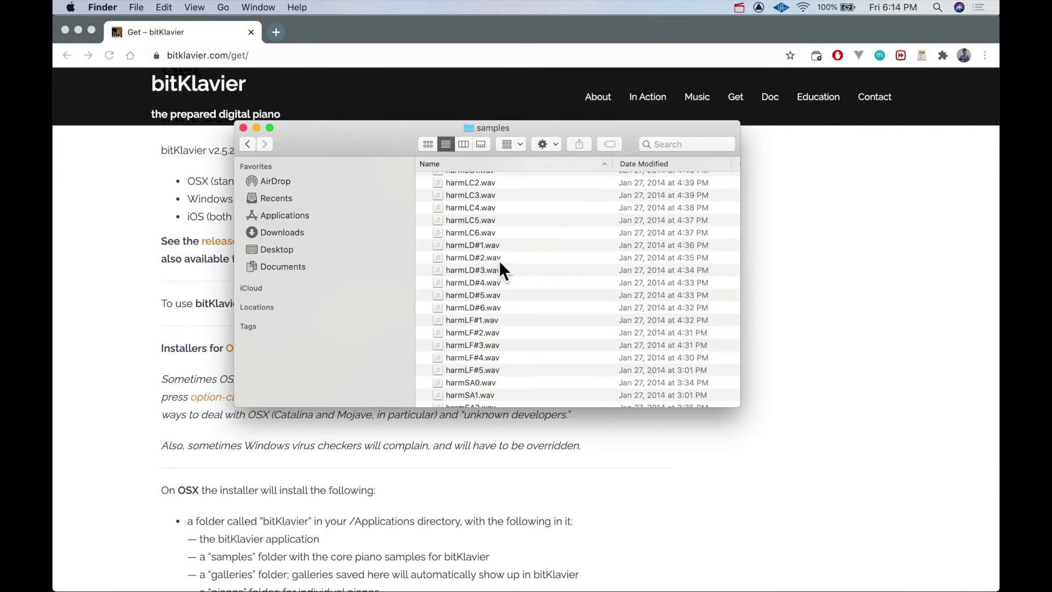
pyautogui.scroll(-7, 499, 261)
pyautogui.scroll(-4, 499, 263)
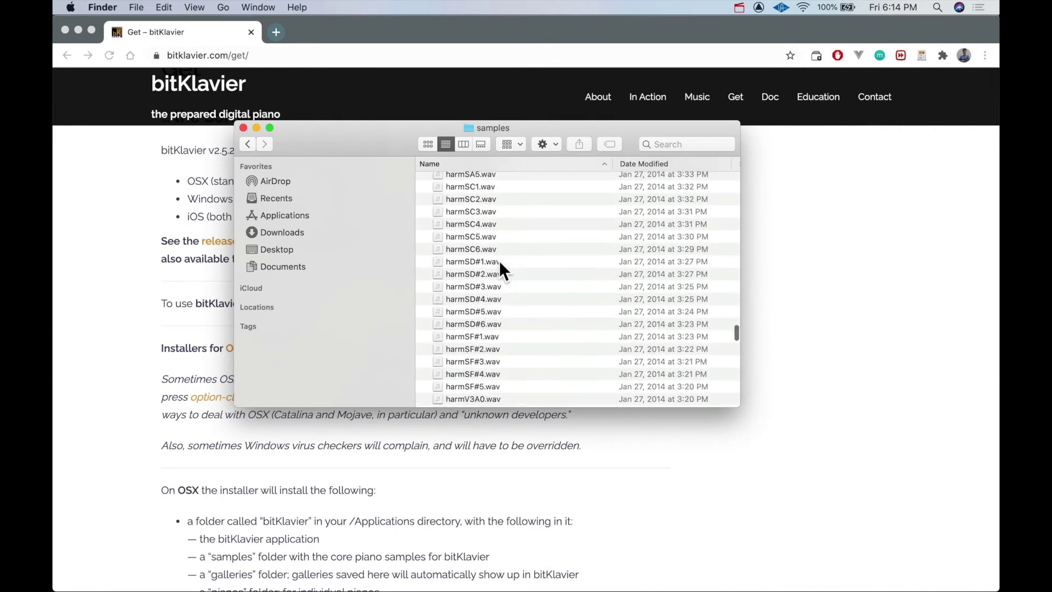
pyautogui.scroll(-7, 500, 263)
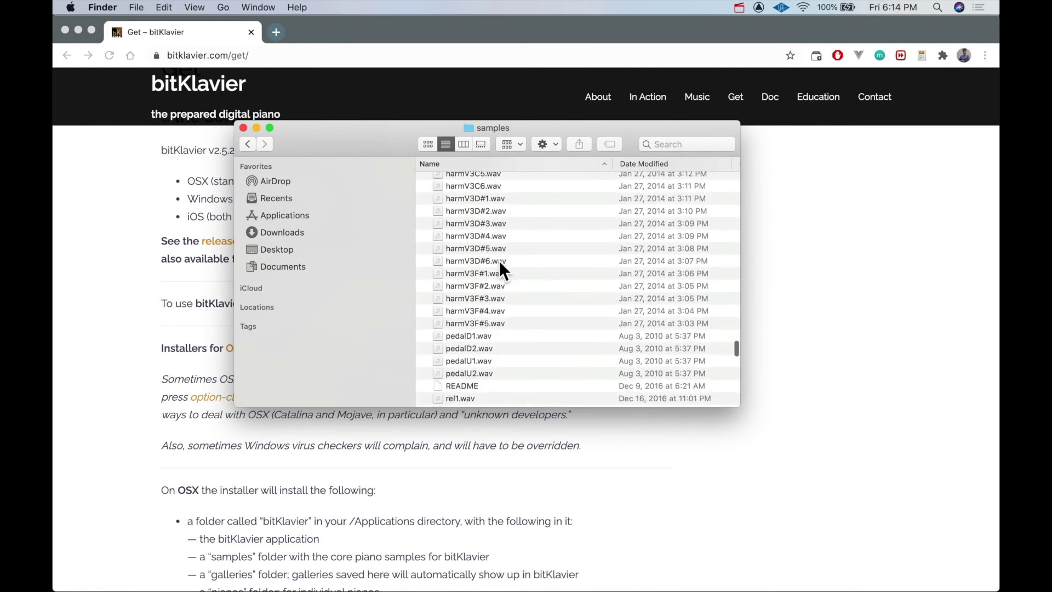
pyautogui.scroll(1, 499, 266)
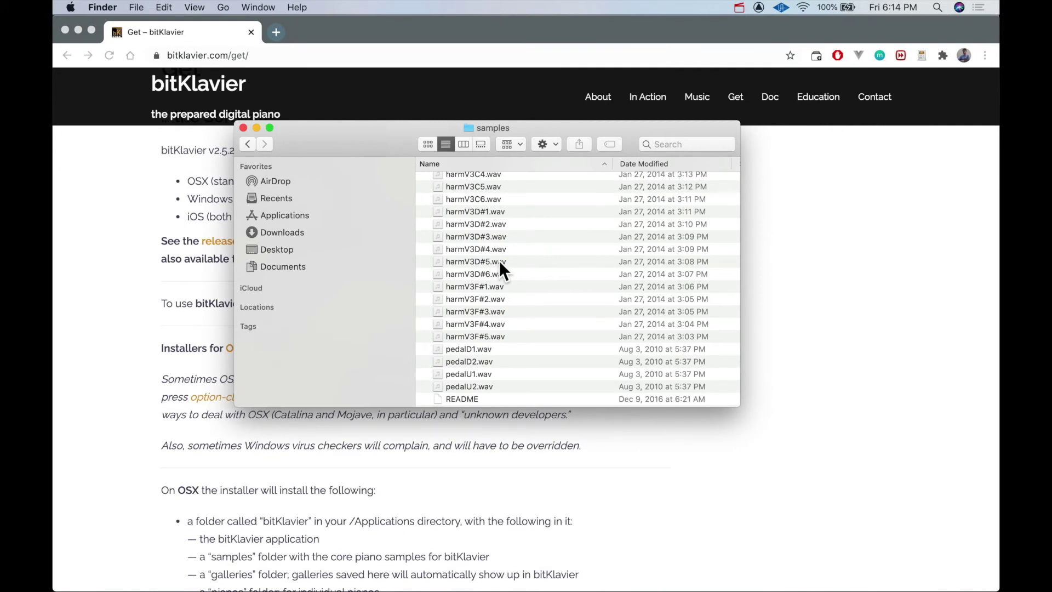
pyautogui.click(248, 144)
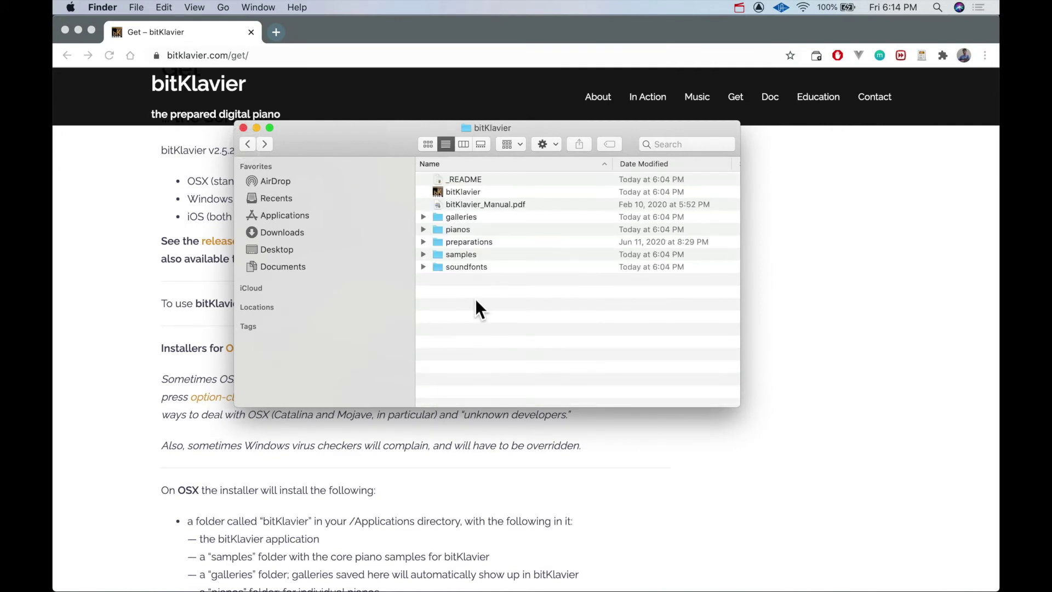
# Examine the soundfonts folder, including 1276-The KiKaZ DrUmZ.sf2, the ebass folder and jRhodes3b-stereo.sf2, and return to the bitKlavier folder.
pyautogui.click(507, 266)
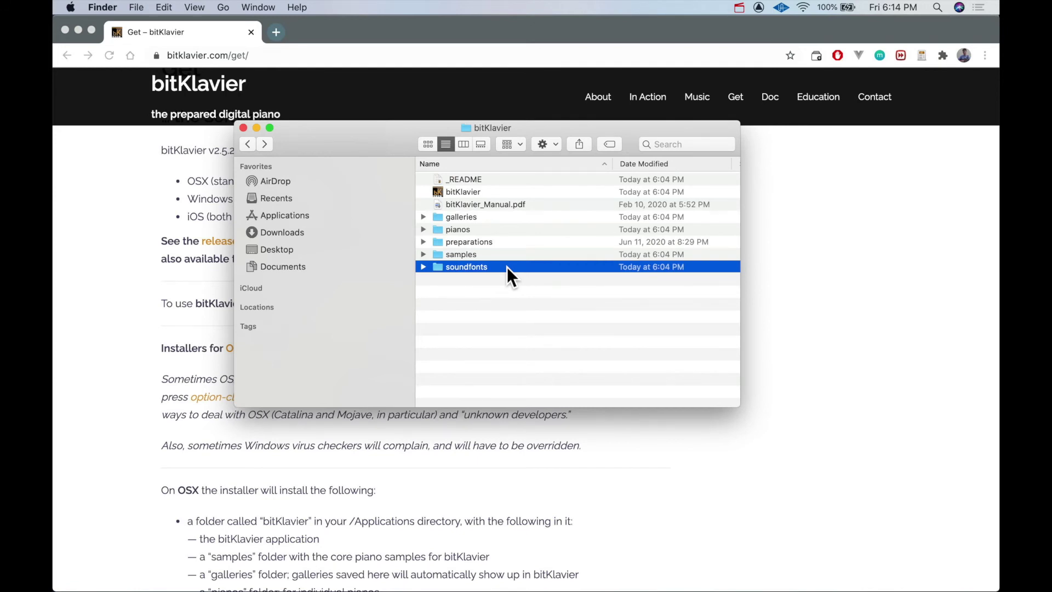
pyautogui.doubleClick(507, 267)
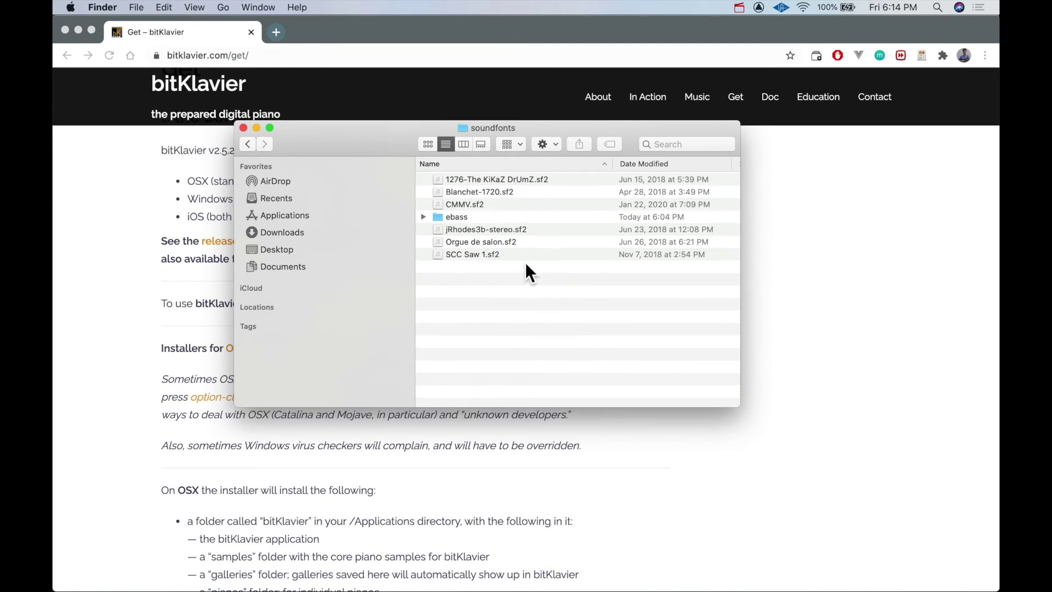
pyautogui.click(528, 178)
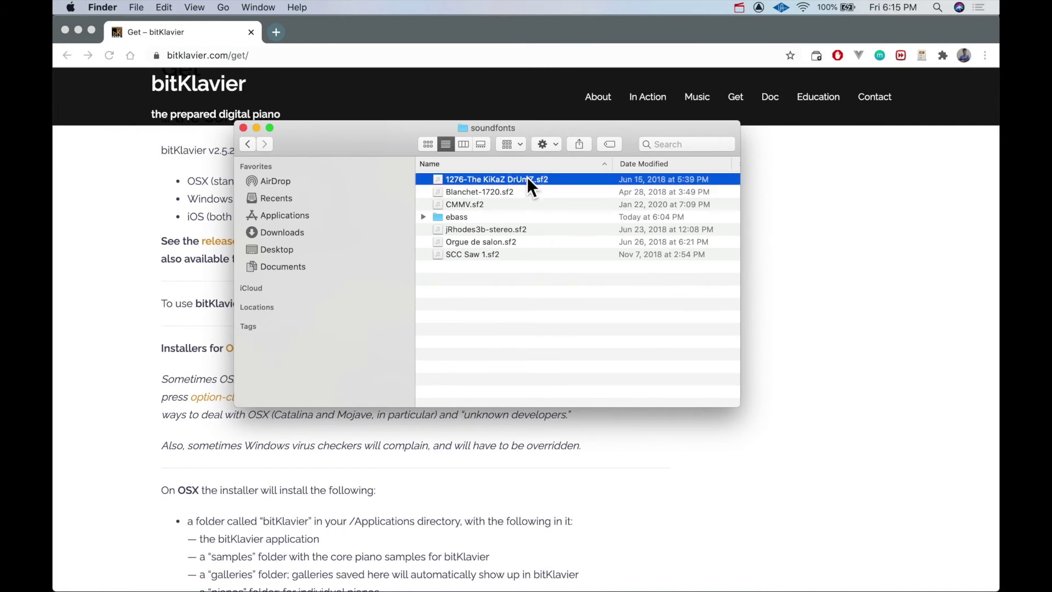
pyautogui.click(501, 215)
pyautogui.click(497, 229)
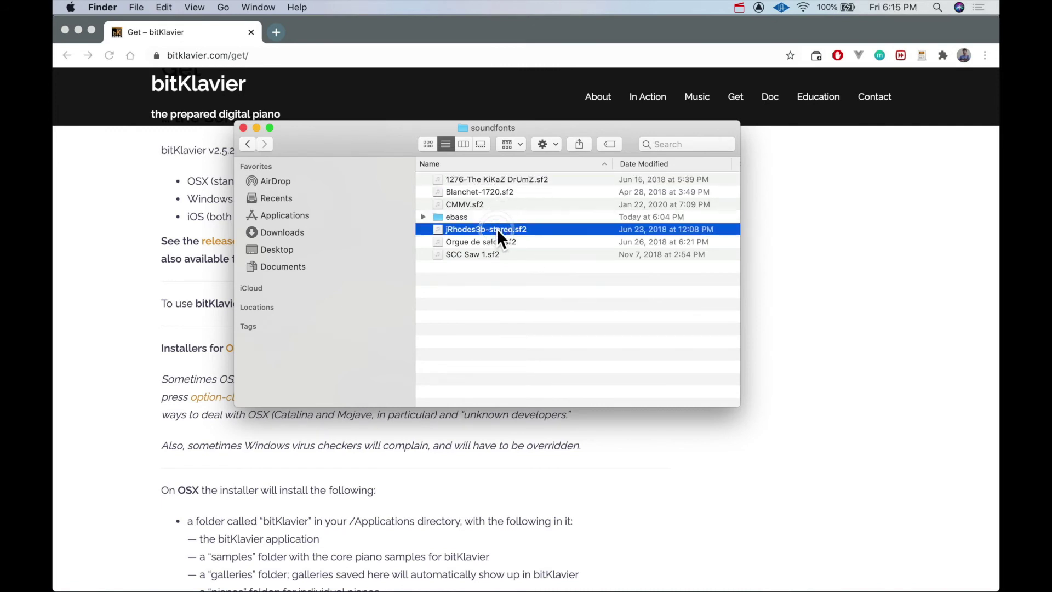
pyautogui.click(504, 286)
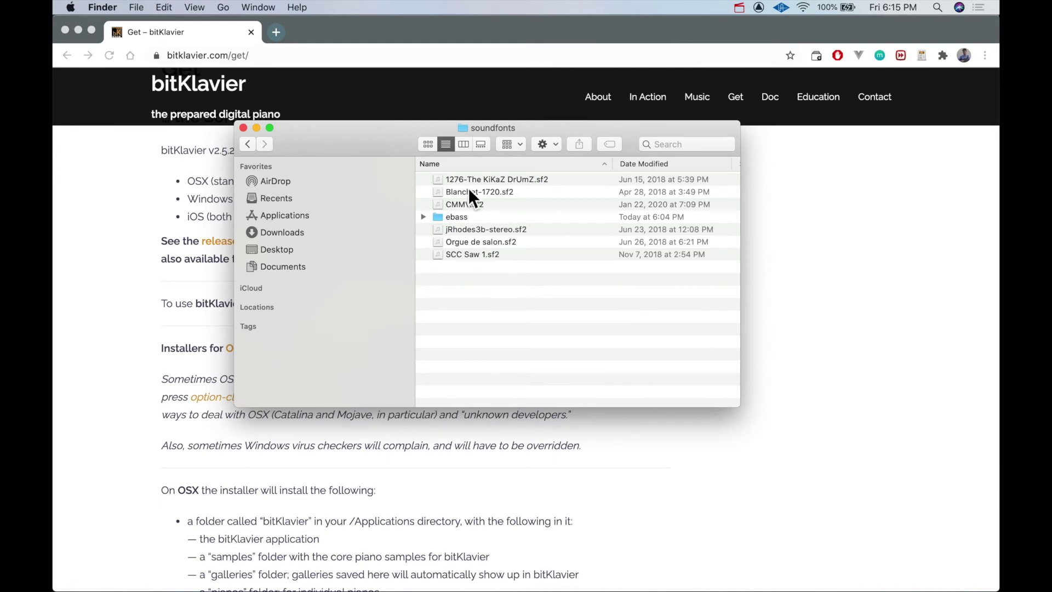
pyautogui.click(247, 144)
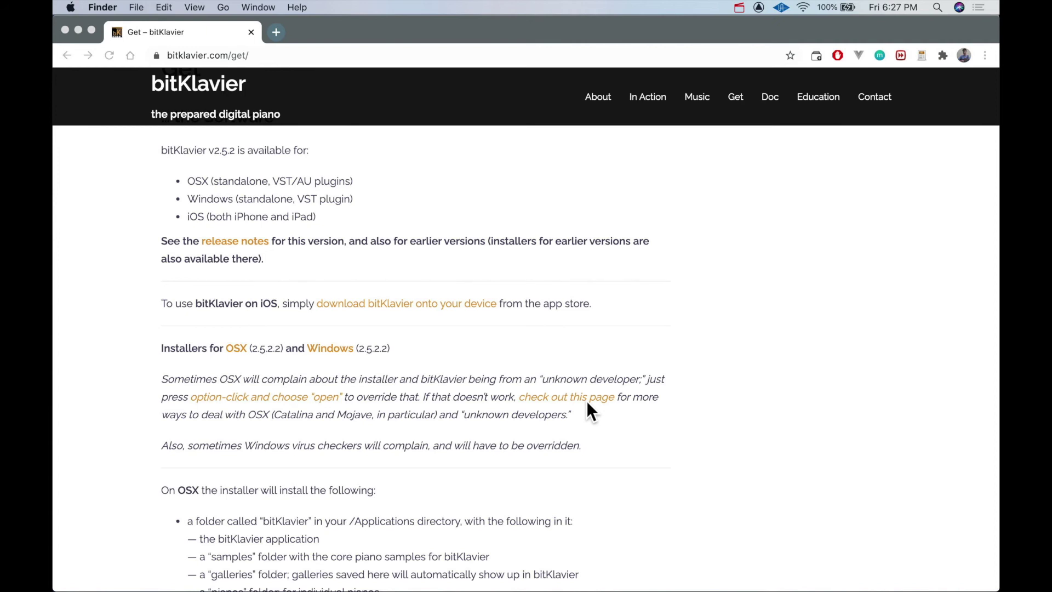
# Open the /Library folder and go to Audio > Plug-Ins inside it.
pyautogui.press('super+space')
pyautogui.write('/Library')
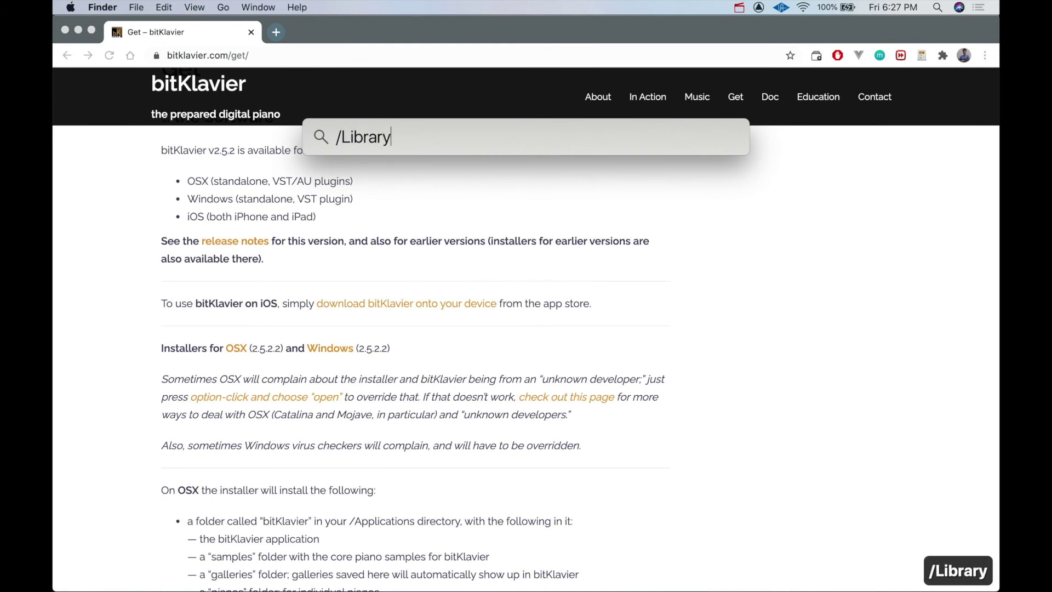
pyautogui.press('Return')
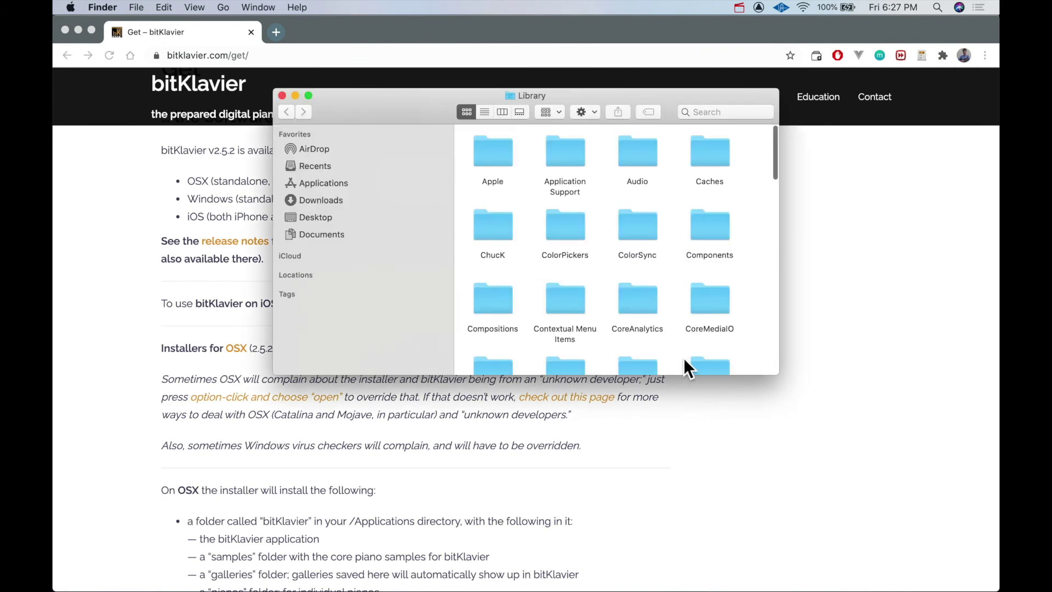
pyautogui.doubleClick(641, 146)
pyautogui.doubleClick(627, 222)
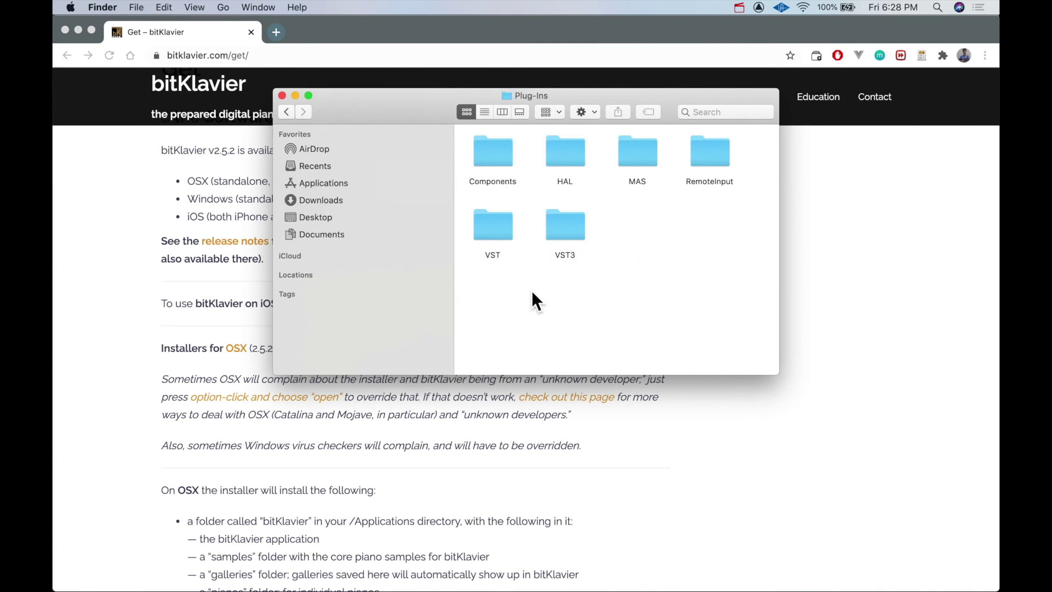
# Check the bitKlavier plugin files in the VST, VST3 and Components folders, and return to the Plug-Ins folder.
pyautogui.doubleClick(499, 222)
pyautogui.press('Right')
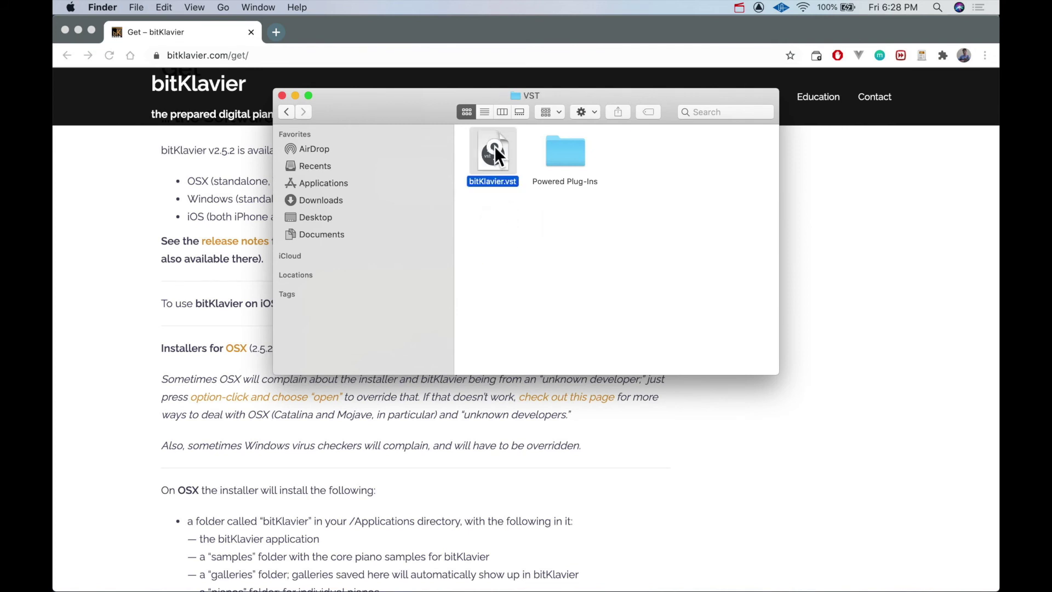
pyautogui.click(286, 111)
pyautogui.doubleClick(561, 216)
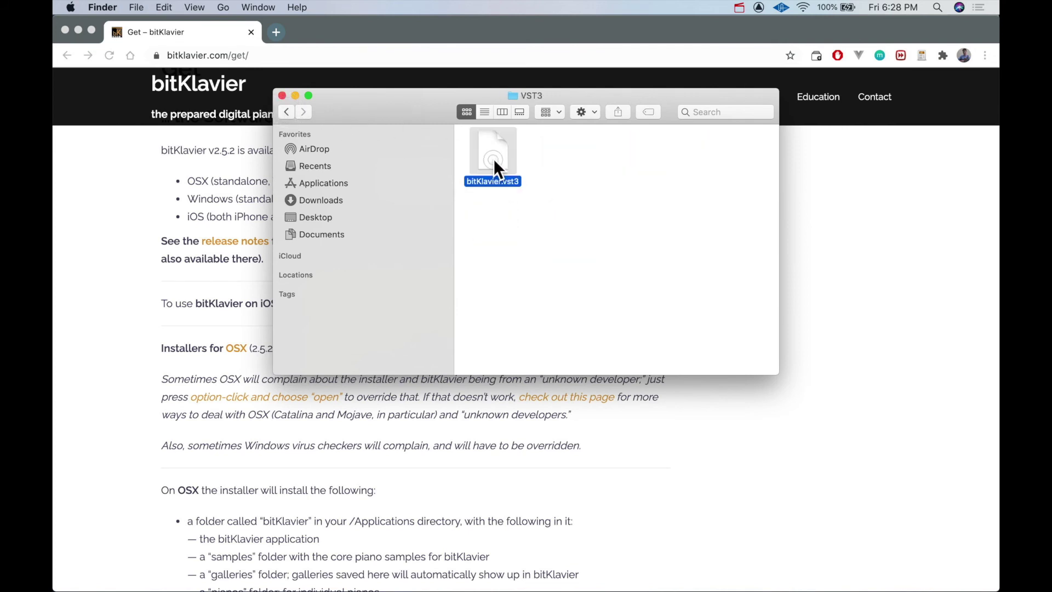
pyautogui.click(283, 111)
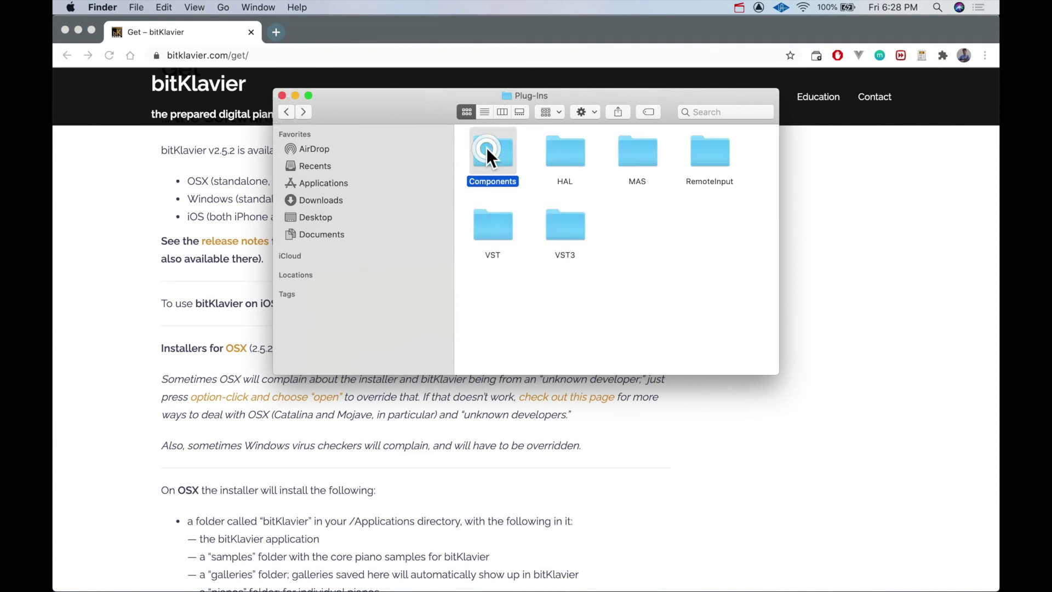
pyautogui.doubleClick(487, 147)
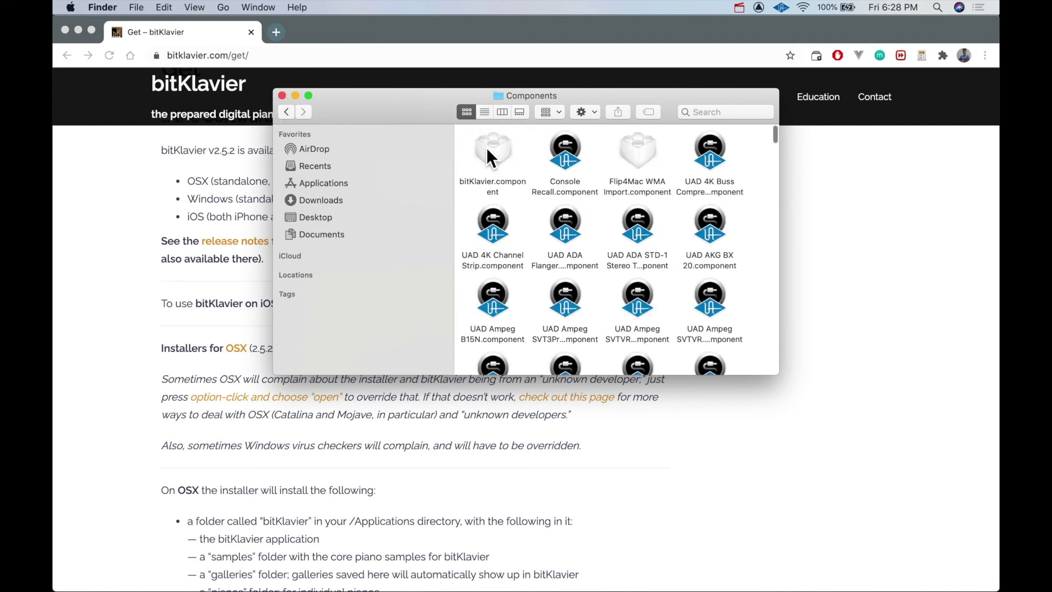
pyautogui.click(286, 111)
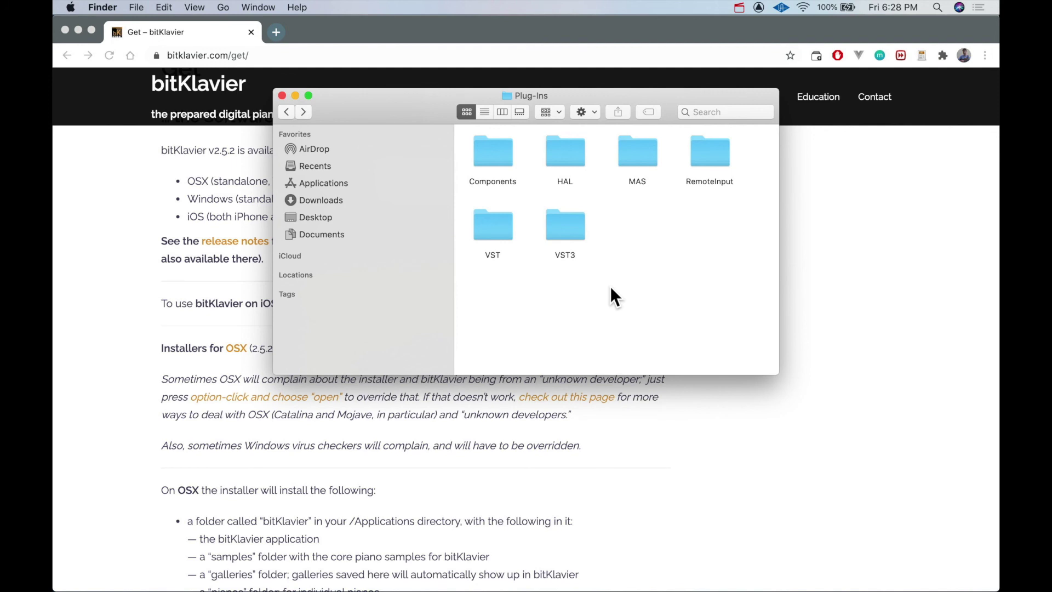